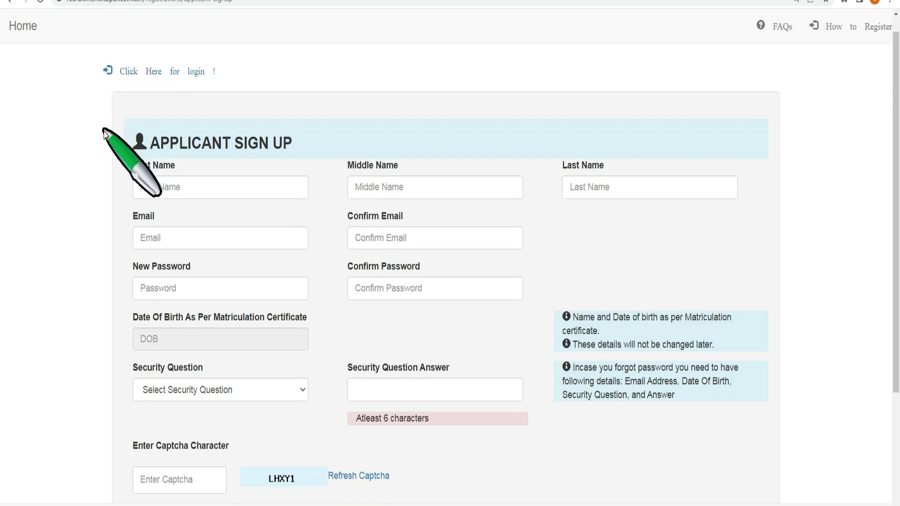
Examine the applicant sign-up form's name, email, password, date of birth and security question fields.
{"action": "scroll", "coordinate": [102, 133], "scroll_direction": "down", "scroll_amount": 1}
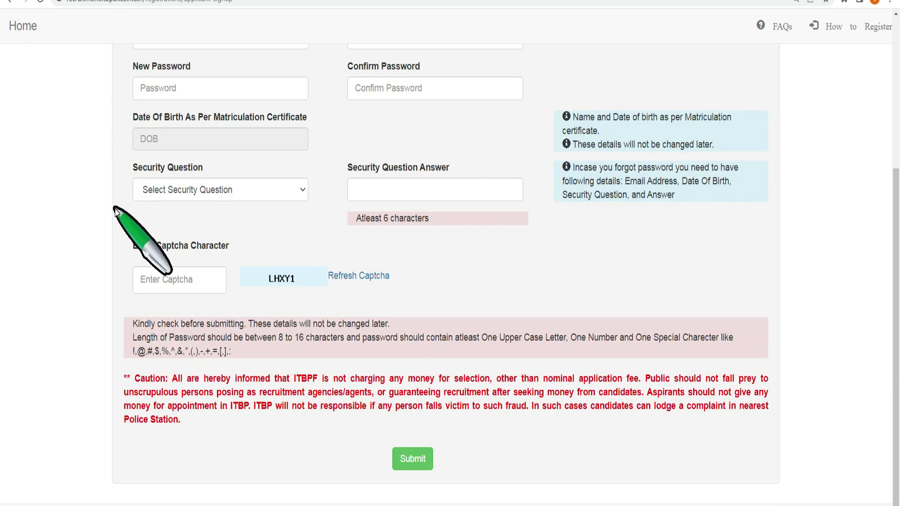
{"action": "scroll", "coordinate": [99, 206], "scroll_direction": "up", "scroll_amount": 4}
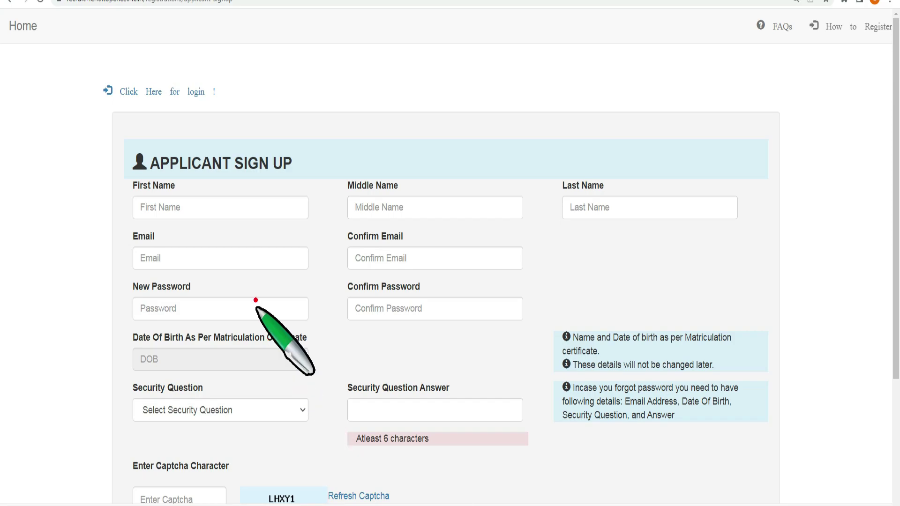
{"action": "left_click_drag", "start_coordinate": [175, 153], "coordinate": [239, 103]}
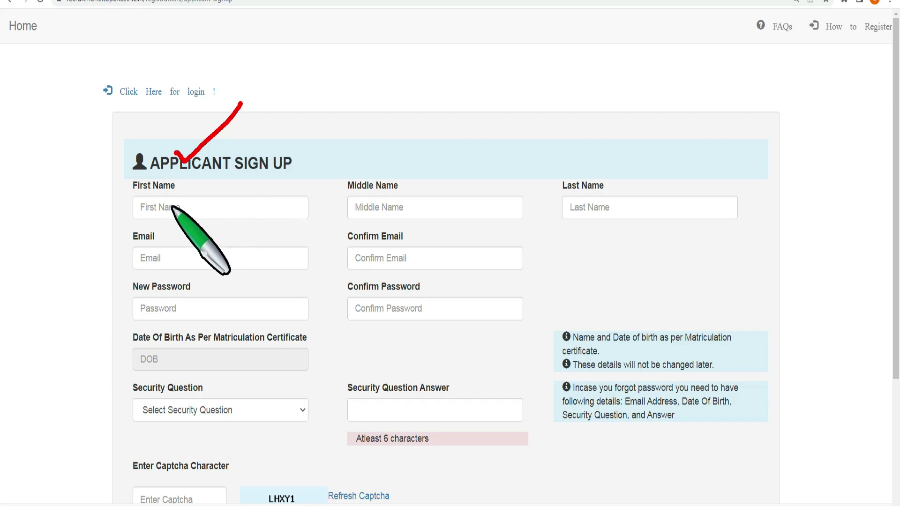
{"action": "left_click_drag", "start_coordinate": [158, 202], "coordinate": [189, 189]}
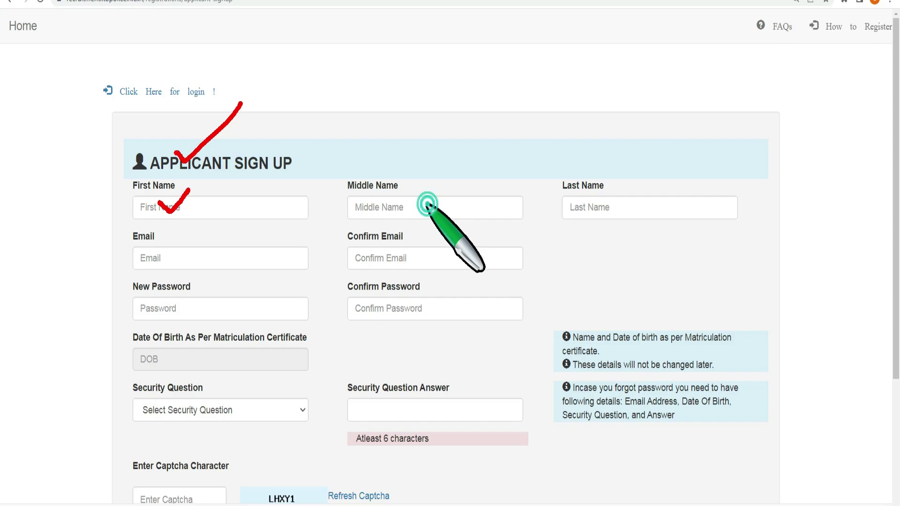
{"action": "left_click_drag", "start_coordinate": [428, 205], "coordinate": [437, 191]}
{"action": "left_click_drag", "start_coordinate": [587, 209], "coordinate": [601, 186]}
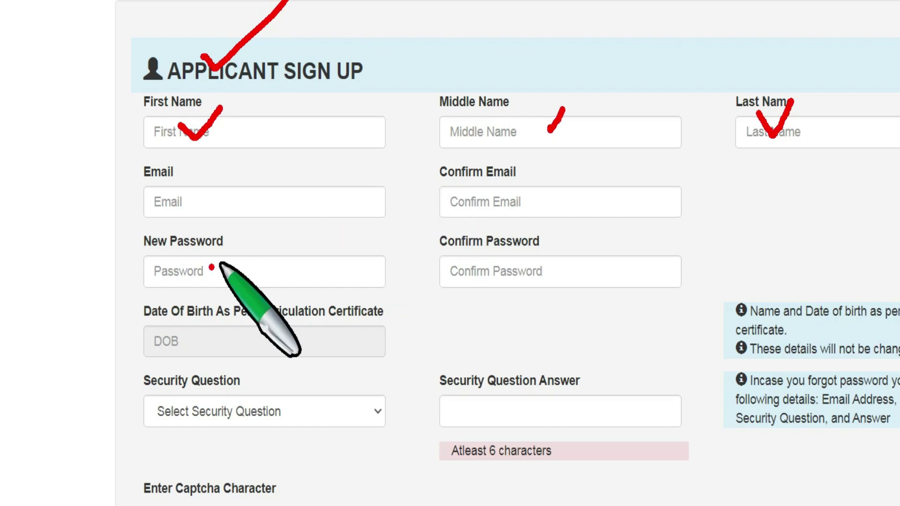
{"action": "left_click_drag", "start_coordinate": [150, 191], "coordinate": [192, 180]}
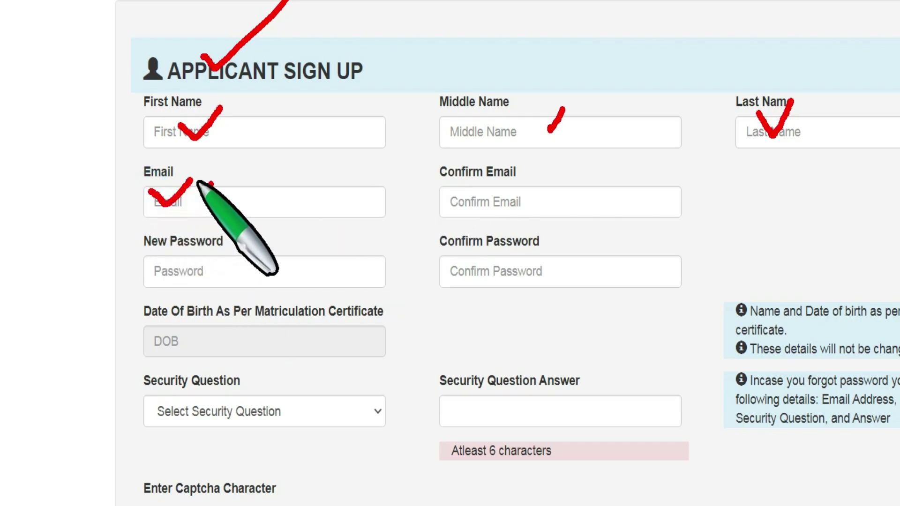
{"action": "mouse_move", "coordinate": [461, 187]}
{"action": "left_mouse_down"}
{"action": "mouse_move", "coordinate": [493, 199]}
{"action": "mouse_move", "coordinate": [517, 177]}
{"action": "left_mouse_up"}
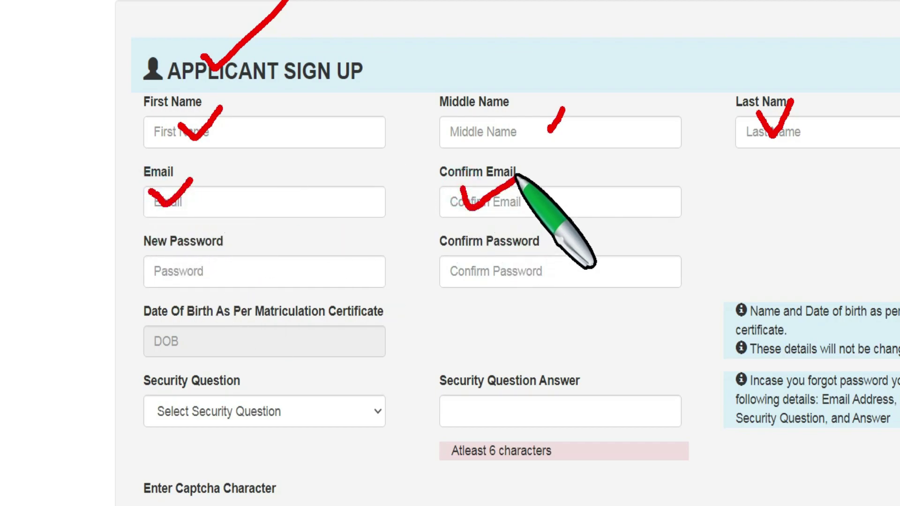
{"action": "mouse_move", "coordinate": [234, 257]}
{"action": "left_mouse_down"}
{"action": "mouse_move", "coordinate": [240, 270]}
{"action": "mouse_move", "coordinate": [283, 228]}
{"action": "left_mouse_up"}
{"action": "left_click_drag", "start_coordinate": [473, 260], "coordinate": [550, 249]}
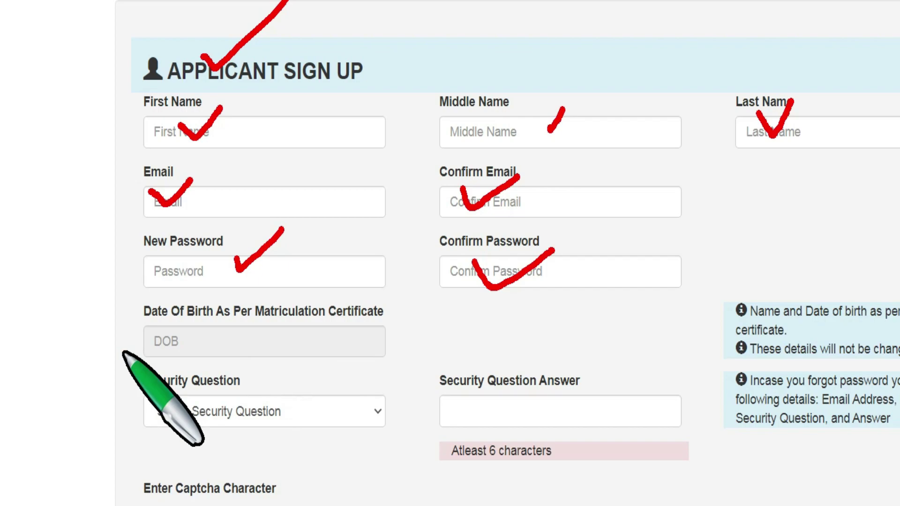
{"action": "left_click_drag", "start_coordinate": [144, 342], "coordinate": [197, 317]}
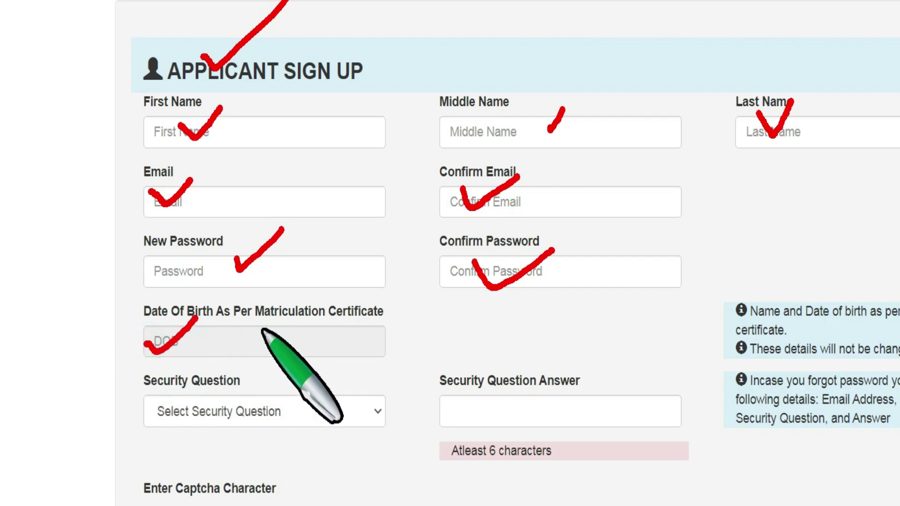
{"action": "left_click_drag", "start_coordinate": [217, 405], "coordinate": [267, 383]}
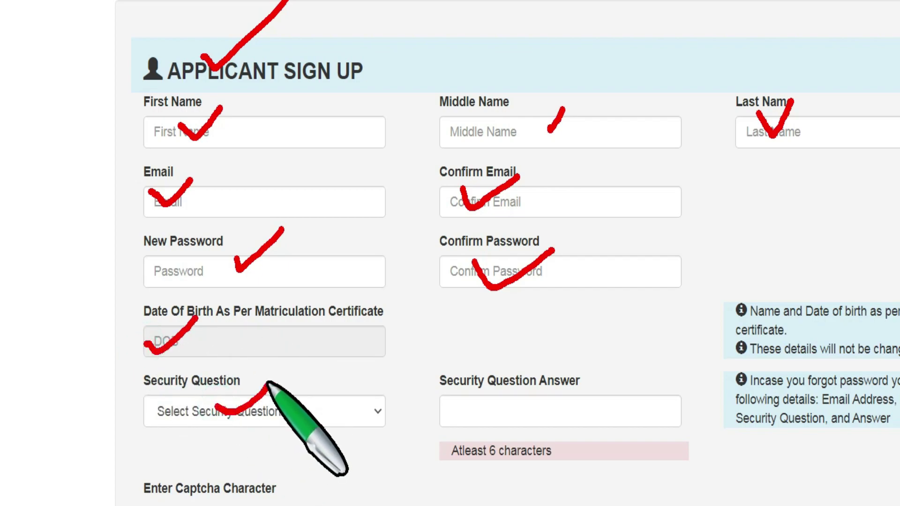
{"action": "left_click_drag", "start_coordinate": [490, 402], "coordinate": [522, 393]}
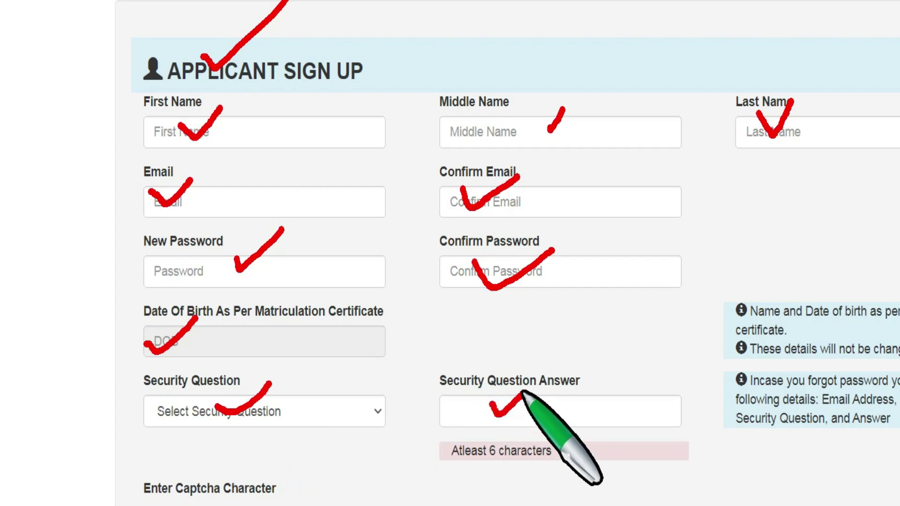
{"action": "key", "text": "Escape"}
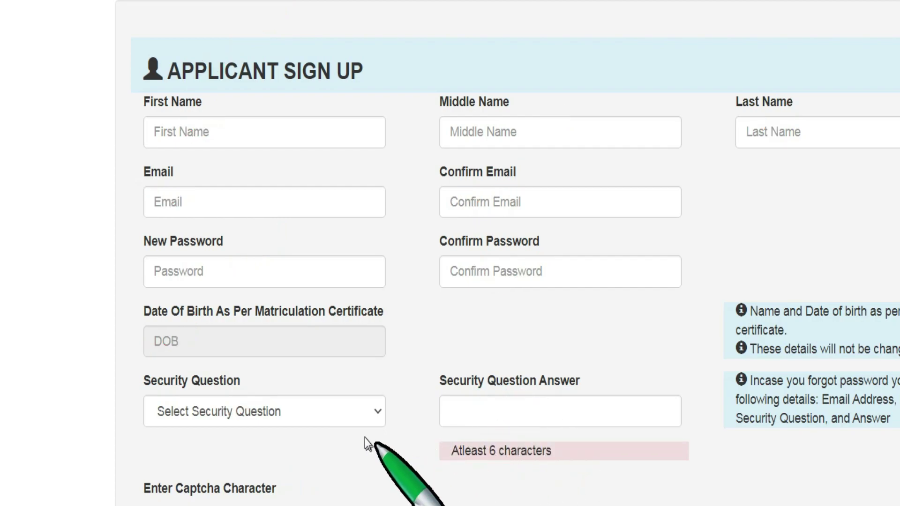
Check the available security questions, the answer and captcha fields, and how the sign-up form is submitted.
{"action": "left_click", "coordinate": [346, 411]}
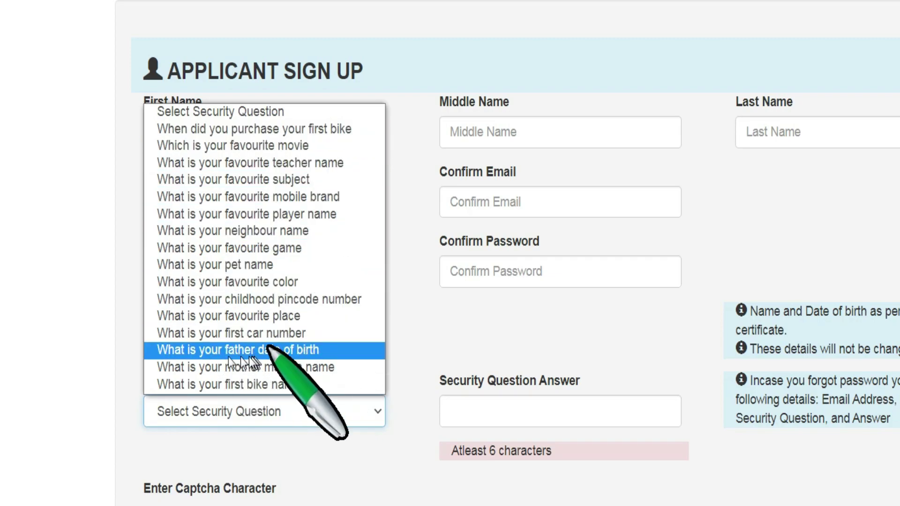
{"action": "left_click", "coordinate": [466, 407]}
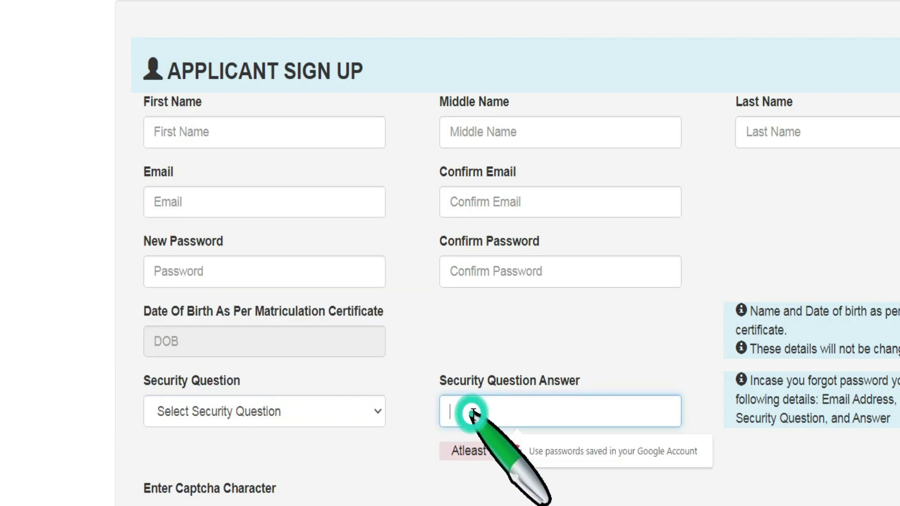
{"action": "scroll", "coordinate": [478, 402], "scroll_direction": "down", "scroll_amount": 5}
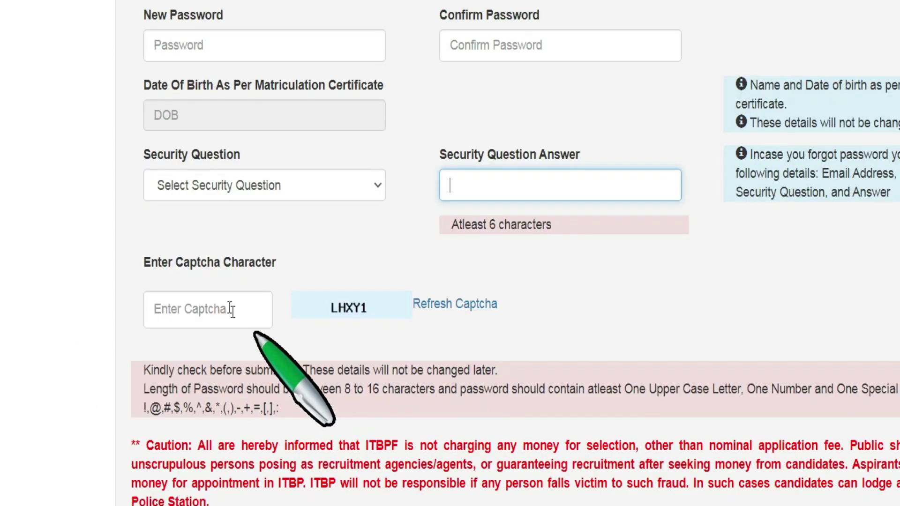
{"action": "left_click", "coordinate": [236, 314]}
{"action": "scroll", "coordinate": [310, 345], "scroll_direction": "down", "scroll_amount": 2}
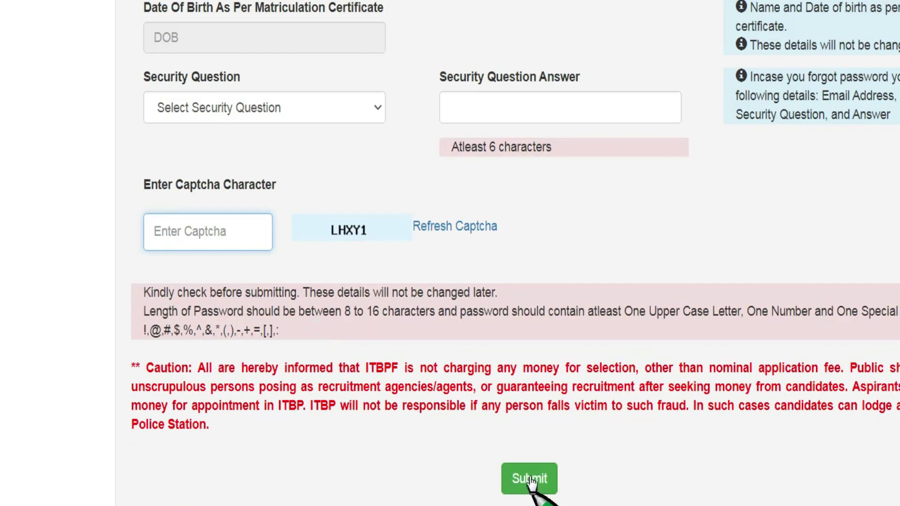
{"action": "left_click", "coordinate": [530, 479]}
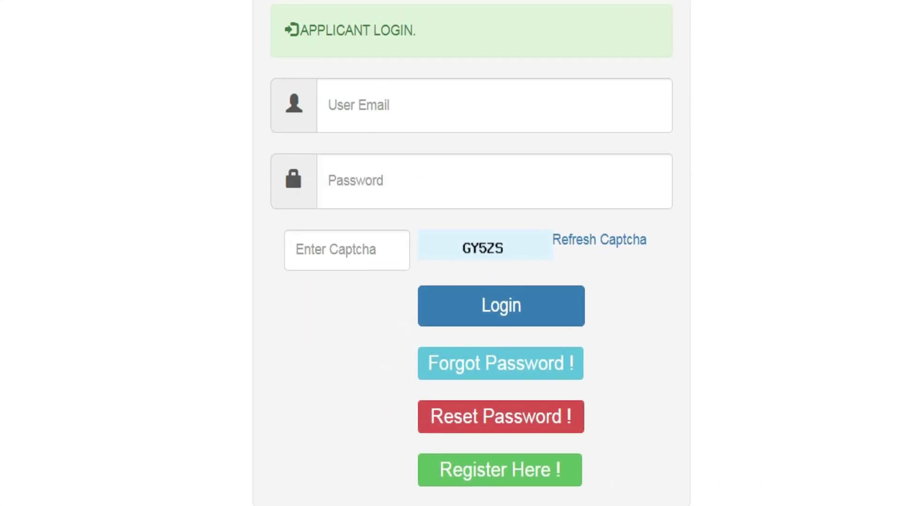
Go through the applicant login form's email, password and captcha fields.
{"action": "left_click", "coordinate": [416, 111]}
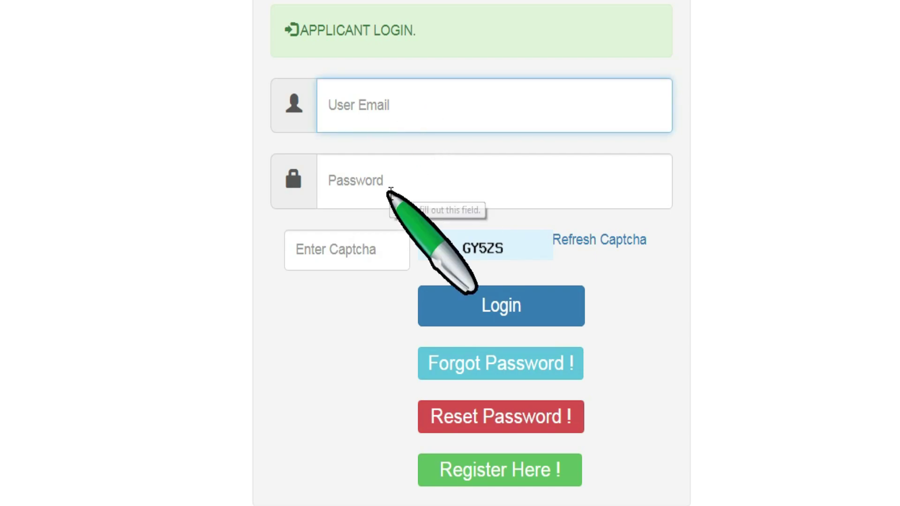
{"action": "left_click", "coordinate": [389, 192]}
{"action": "left_click", "coordinate": [141, 301]}
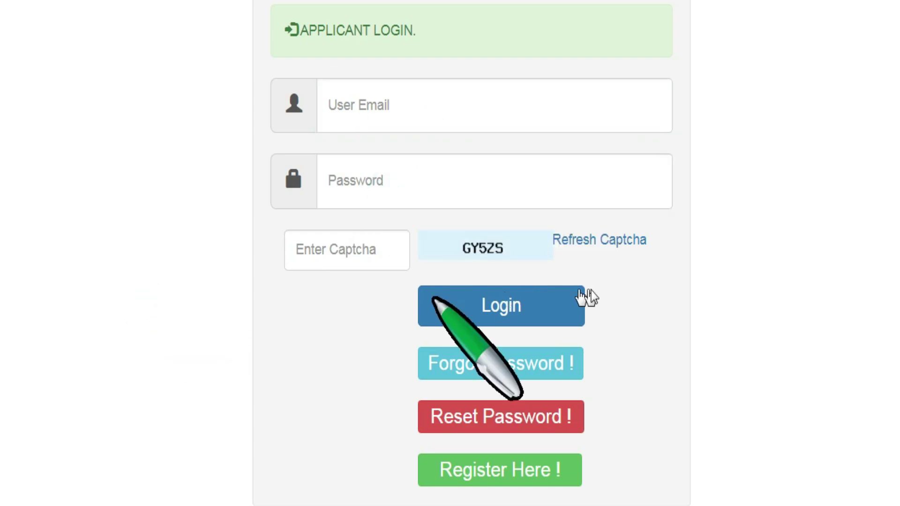
{"action": "left_click", "coordinate": [337, 249]}
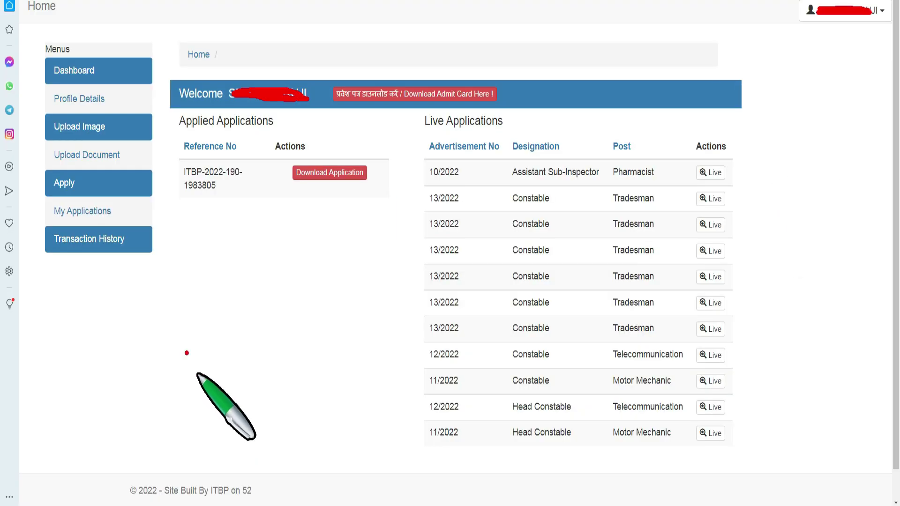
Review the menus and the list of live applications on the applicant dashboard.
{"action": "left_click_drag", "start_coordinate": [52, 39], "coordinate": [102, 19]}
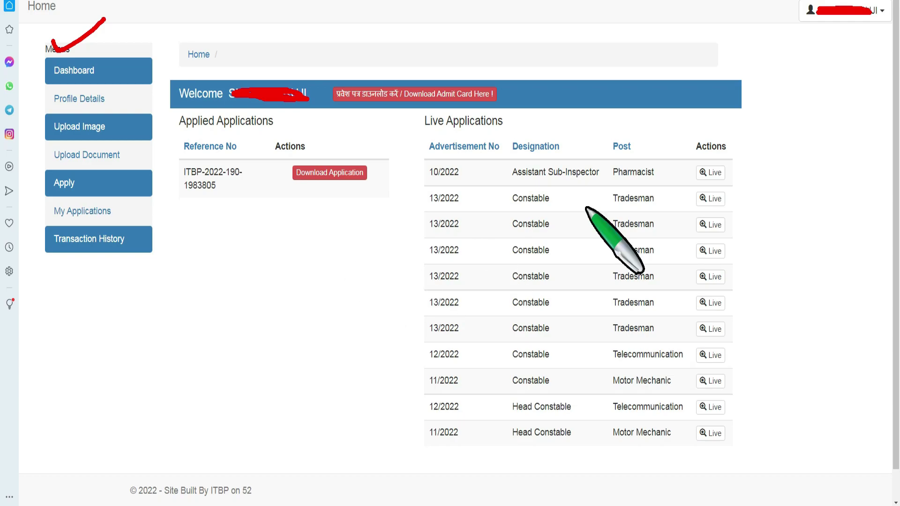
{"action": "left_click_drag", "start_coordinate": [726, 173], "coordinate": [745, 165]}
{"action": "left_click", "coordinate": [745, 165]}
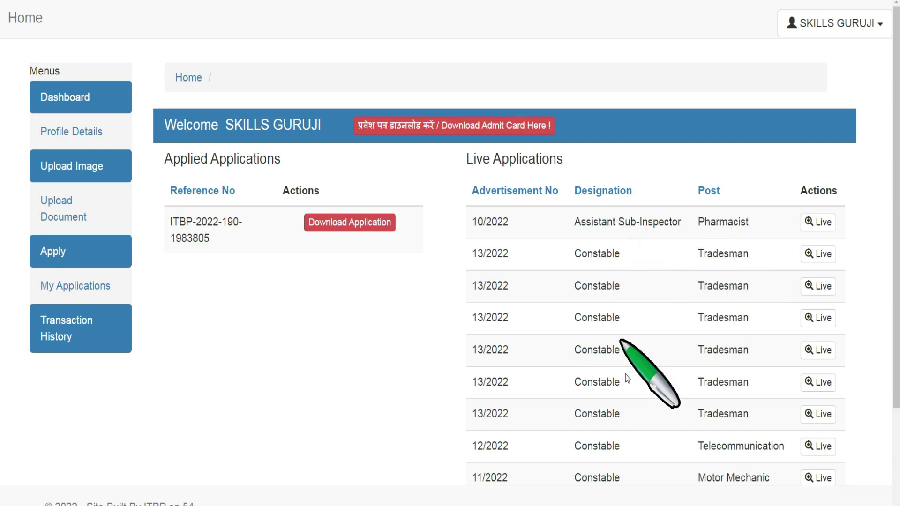
{"action": "scroll", "coordinate": [626, 319], "scroll_direction": "down", "scroll_amount": 1}
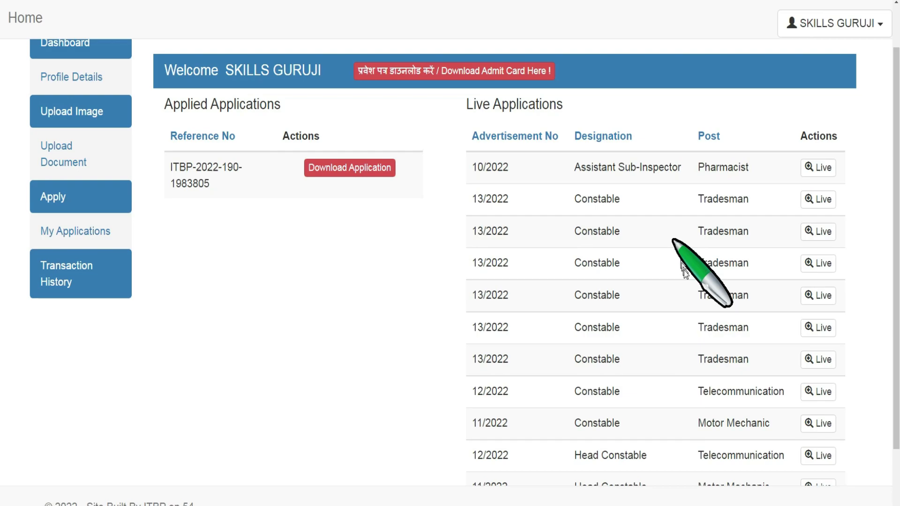
{"action": "scroll", "coordinate": [675, 241], "scroll_direction": "down", "scroll_amount": 2}
{"action": "scroll", "coordinate": [691, 383], "scroll_direction": "up", "scroll_amount": 3}
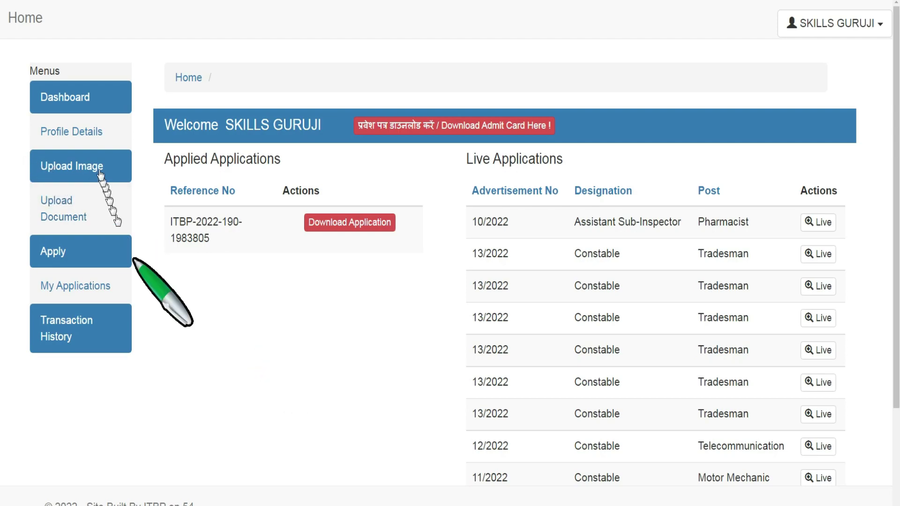
Open the profile details and examine the personal details, from the name, email and mobile number to the parents' names, date of birth and country.
{"action": "left_click", "coordinate": [82, 135]}
{"action": "left_click_drag", "start_coordinate": [524, 162], "coordinate": [544, 145]}
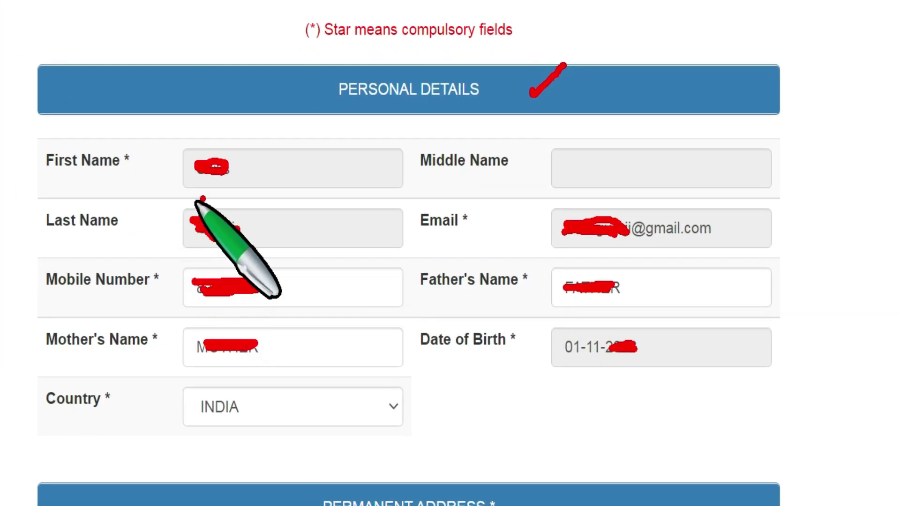
{"action": "left_click_drag", "start_coordinate": [257, 191], "coordinate": [272, 192]}
{"action": "left_click_drag", "start_coordinate": [237, 166], "coordinate": [245, 162]}
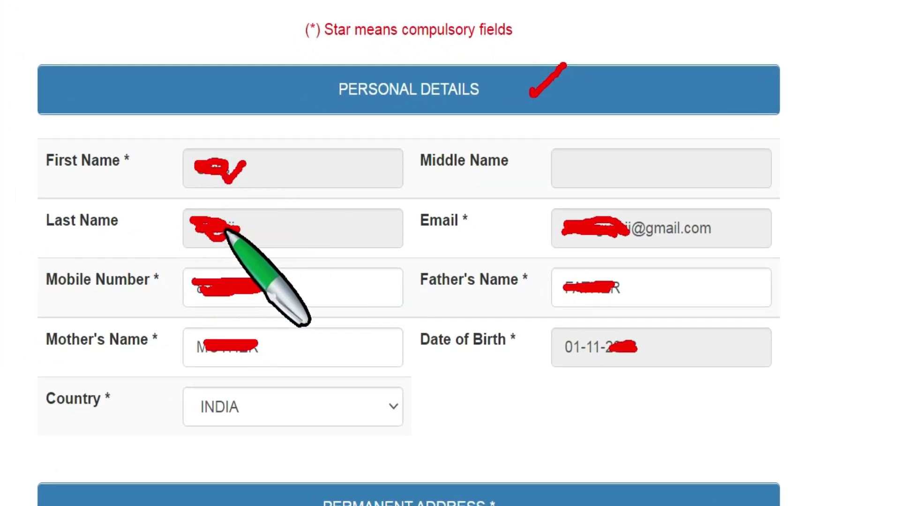
{"action": "left_click_drag", "start_coordinate": [559, 233], "coordinate": [586, 200]}
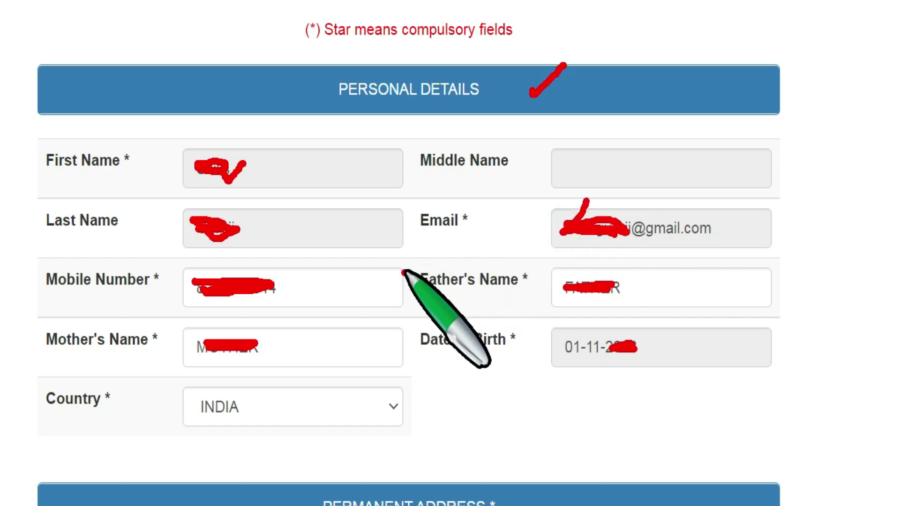
{"action": "left_click_drag", "start_coordinate": [328, 285], "coordinate": [351, 259]}
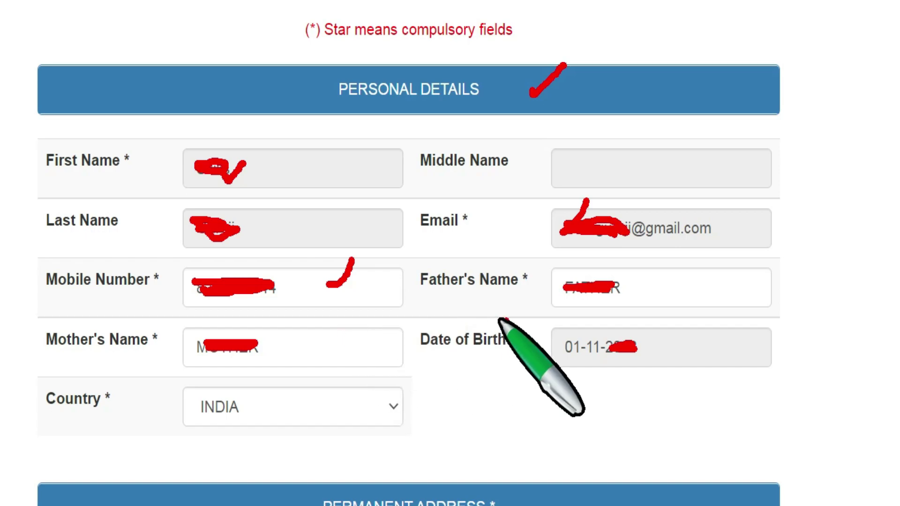
{"action": "left_click_drag", "start_coordinate": [539, 291], "coordinate": [574, 273]}
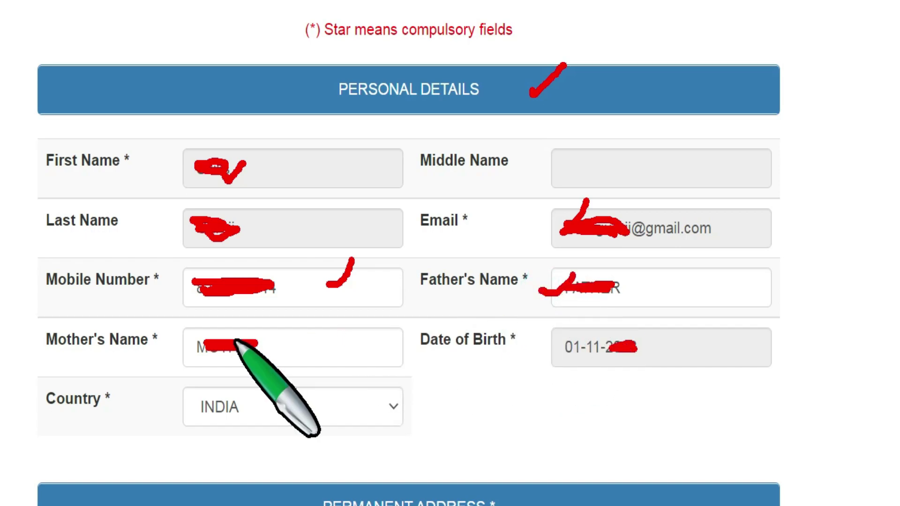
{"action": "left_click_drag", "start_coordinate": [235, 342], "coordinate": [270, 314]}
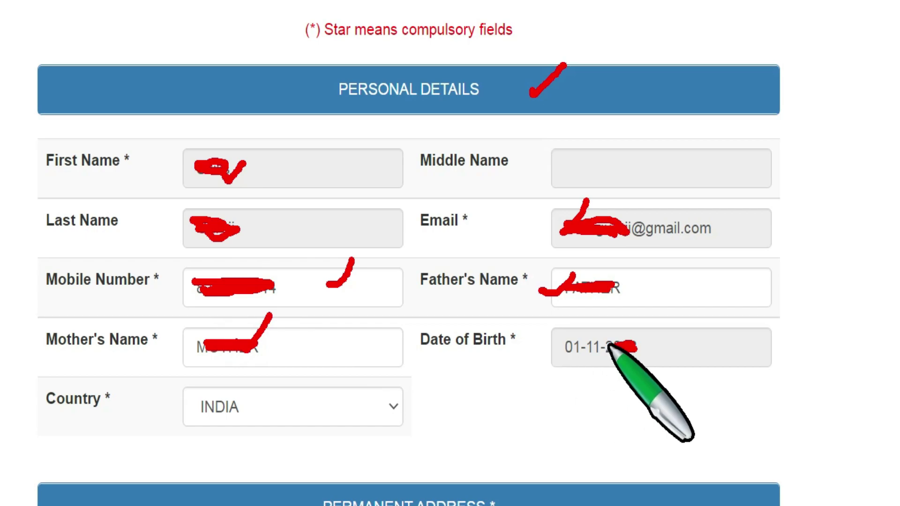
{"action": "left_click_drag", "start_coordinate": [609, 344], "coordinate": [634, 331]}
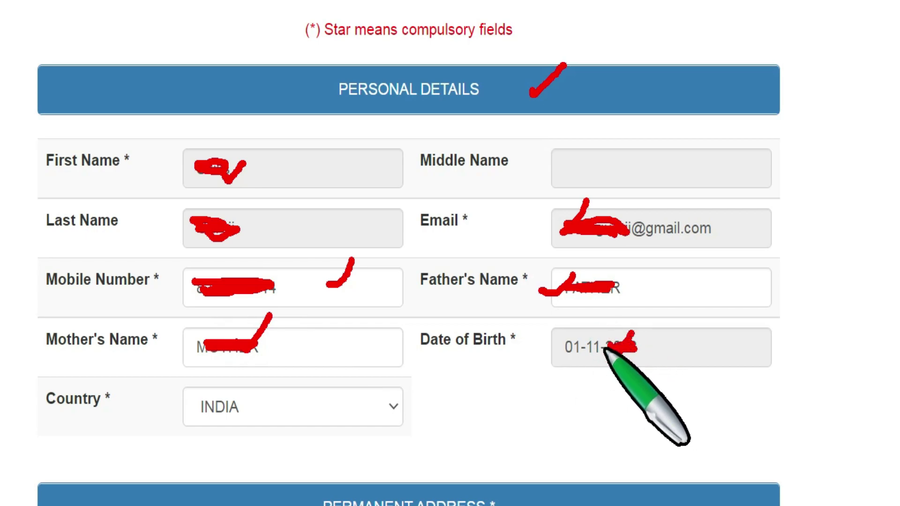
{"action": "left_click", "coordinate": [300, 406]}
{"action": "left_click_drag", "start_coordinate": [300, 406], "coordinate": [323, 382]}
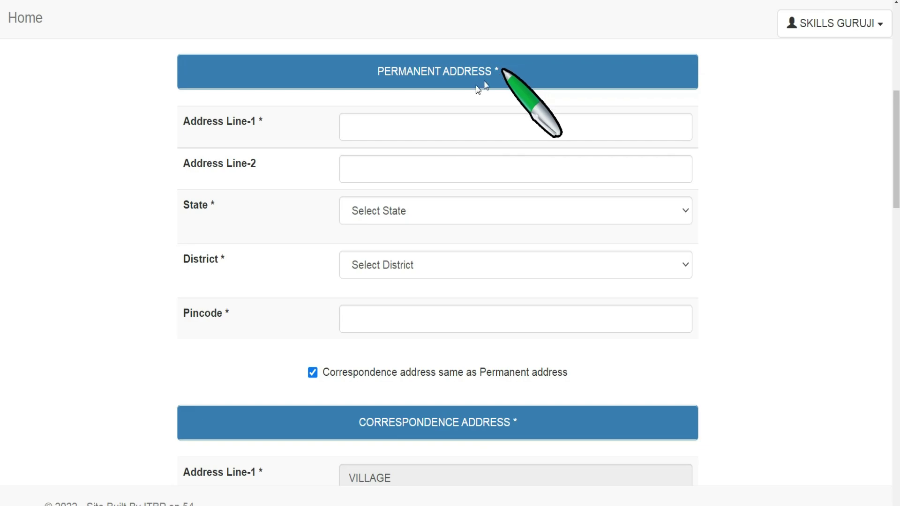
Look through the state and district choices for the permanent address without selecting any.
{"action": "left_click", "coordinate": [365, 210]}
{"action": "left_click", "coordinate": [362, 207]}
{"action": "left_click", "coordinate": [373, 259]}
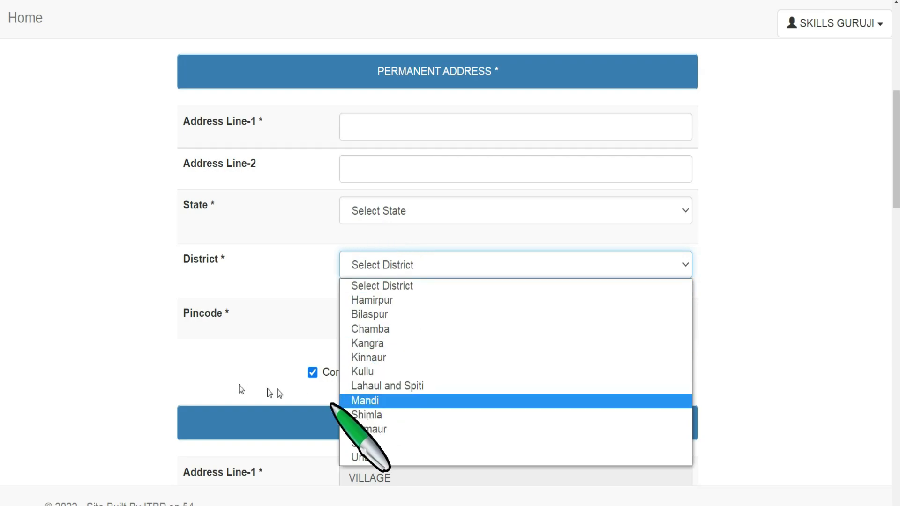
{"action": "left_click", "coordinate": [222, 377]}
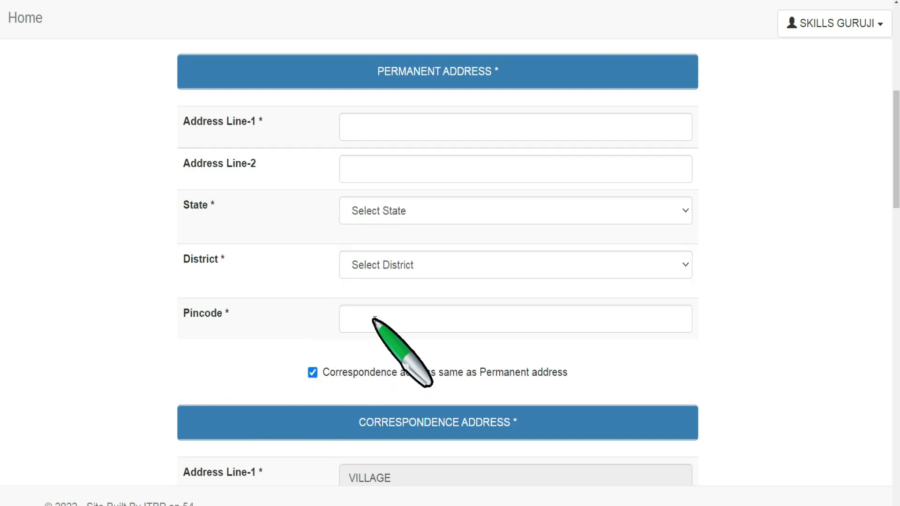
Turn off using the permanent address as the correspondence address and view the separate correspondence address fields.
{"action": "left_click", "coordinate": [312, 372]}
{"action": "scroll", "coordinate": [373, 363], "scroll_direction": "down", "scroll_amount": 5}
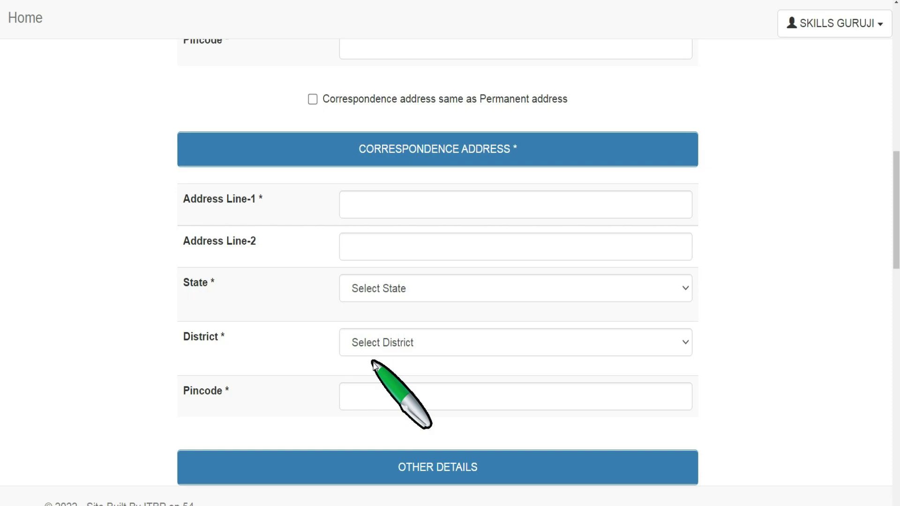
Set the educational qualification to 10th Pass (high school/ssc/sslc) and go through its institution name and marks fields without filling them.
{"action": "left_click", "coordinate": [534, 41]}
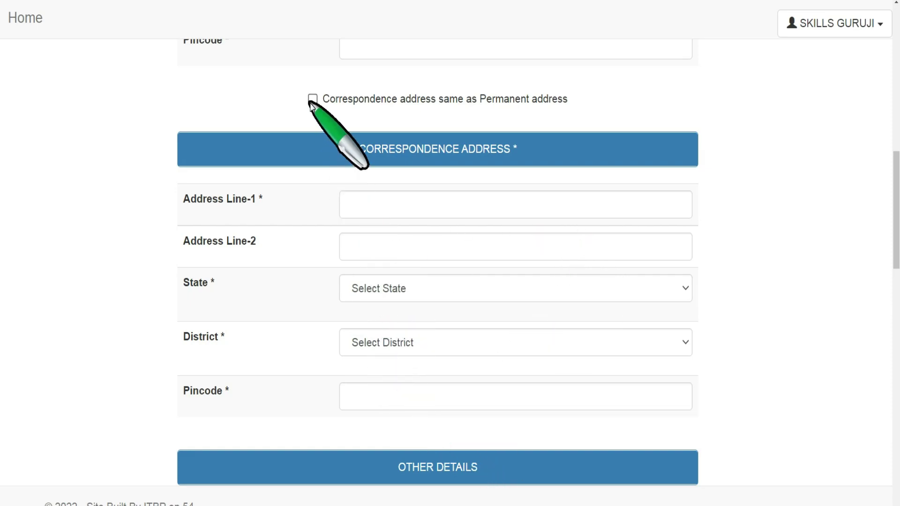
{"action": "scroll", "coordinate": [157, 144], "scroll_direction": "down", "scroll_amount": 10}
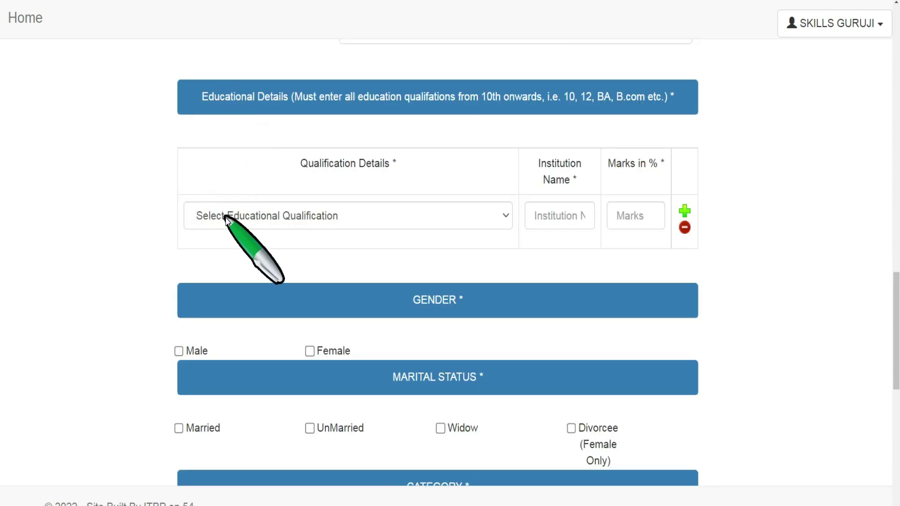
{"action": "left_click", "coordinate": [300, 221]}
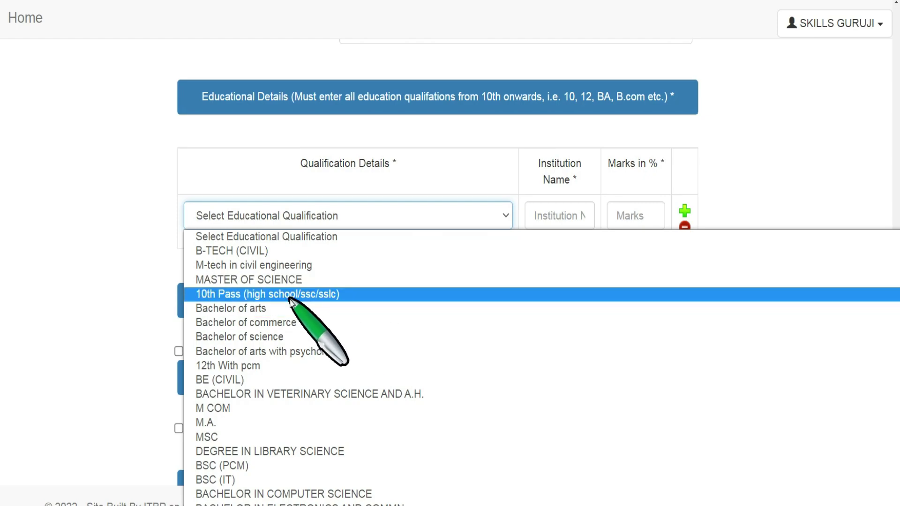
{"action": "left_click", "coordinate": [225, 299]}
{"action": "left_click", "coordinate": [534, 215]}
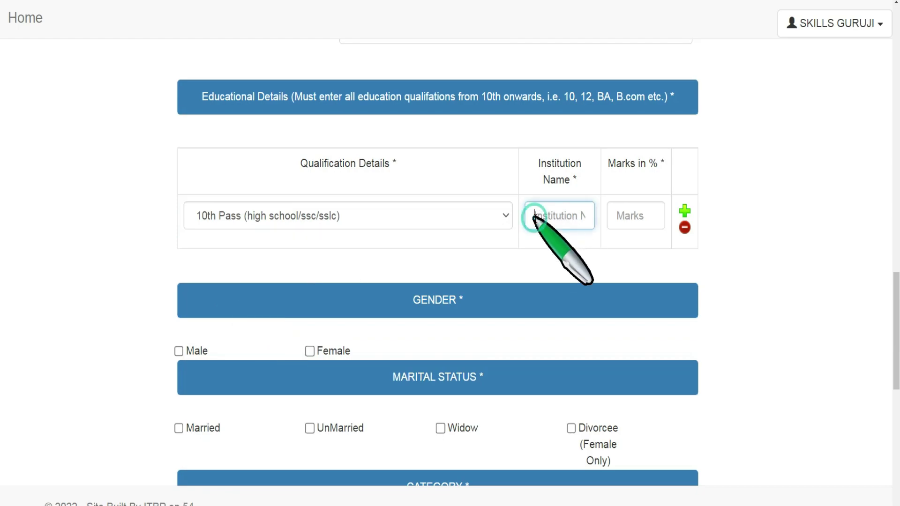
{"action": "left_click", "coordinate": [627, 219]}
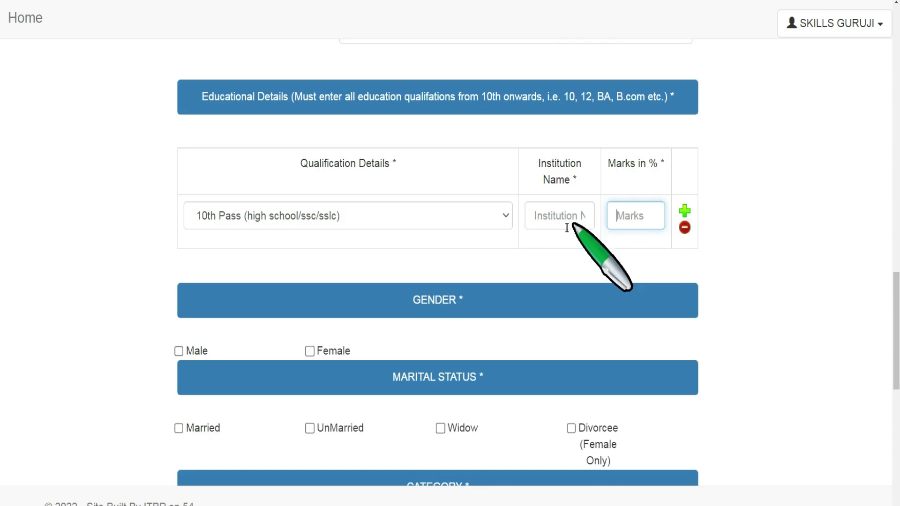
Change the educational qualification to 10th class pass from a recognised board with two years work experience or one year certificate from ITI/vocational institute.
{"action": "left_click", "coordinate": [505, 215]}
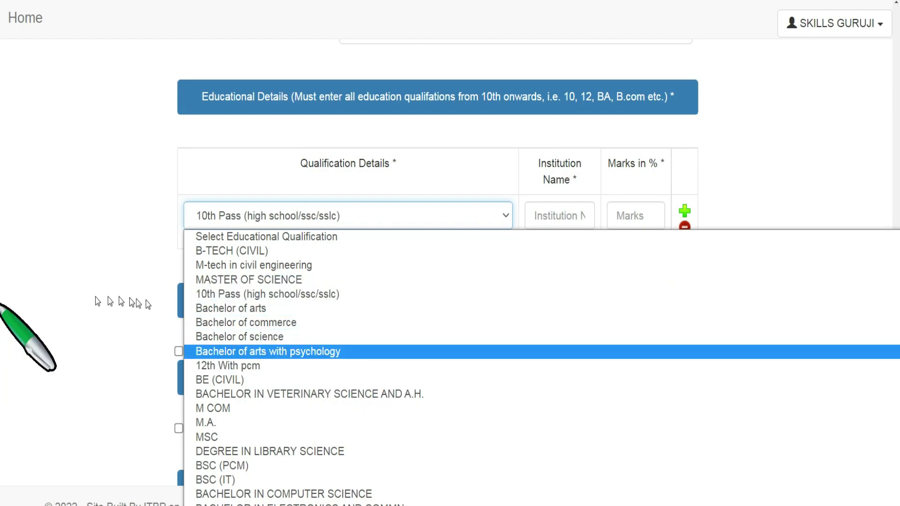
{"action": "left_click", "coordinate": [228, 210]}
{"action": "left_click", "coordinate": [232, 210]}
{"action": "scroll", "coordinate": [269, 298], "scroll_direction": "down", "scroll_amount": 3}
{"action": "scroll", "coordinate": [268, 298], "scroll_direction": "down", "scroll_amount": 10}
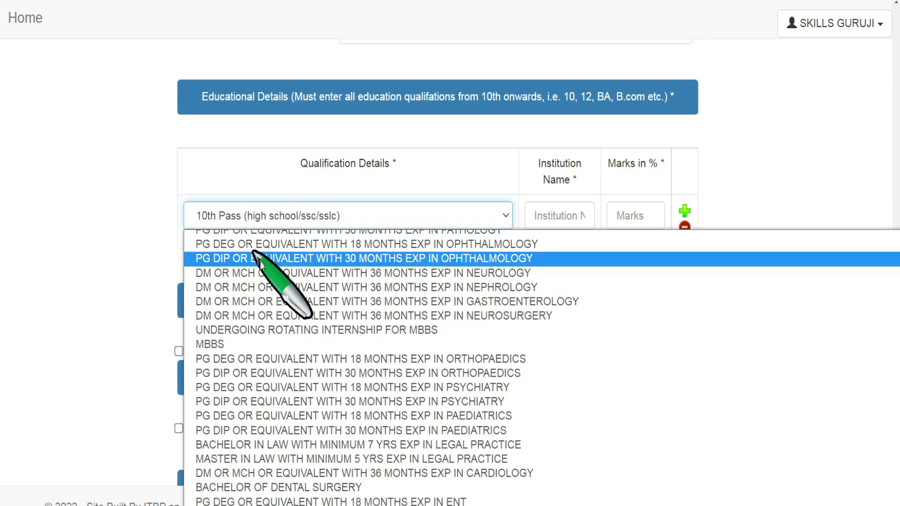
{"action": "scroll", "coordinate": [262, 290], "scroll_direction": "down", "scroll_amount": 5}
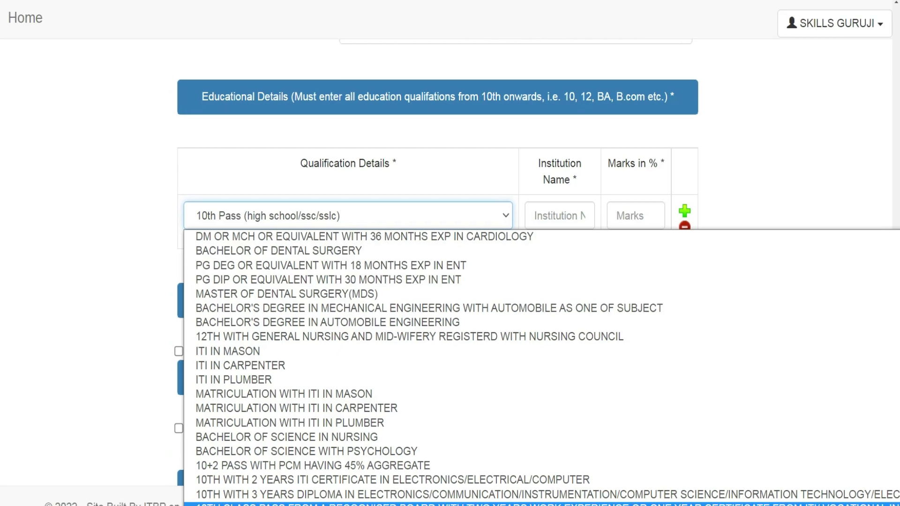
{"action": "left_click", "coordinate": [815, 504]}
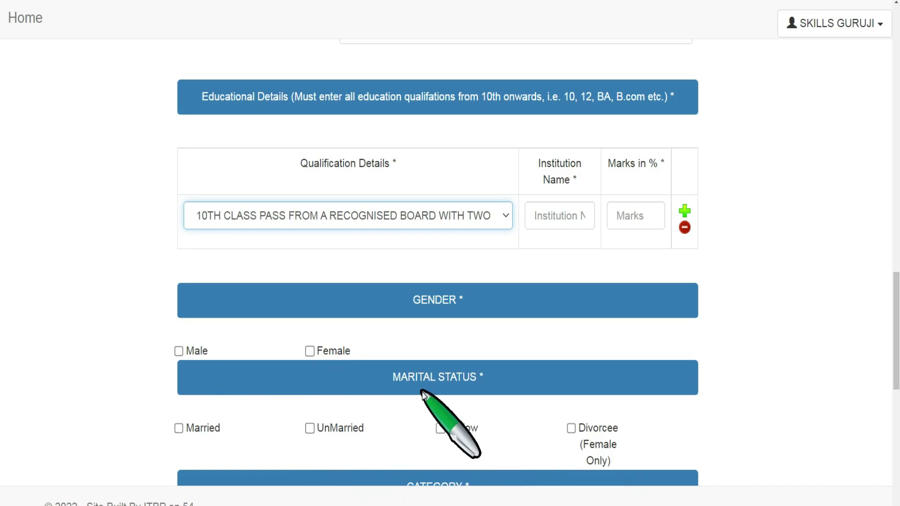
Mark the service status as Private/PSU/Unemployed and the riot declaration as Not affected by any of the above three.
{"action": "scroll", "coordinate": [422, 394], "scroll_direction": "down", "scroll_amount": 8}
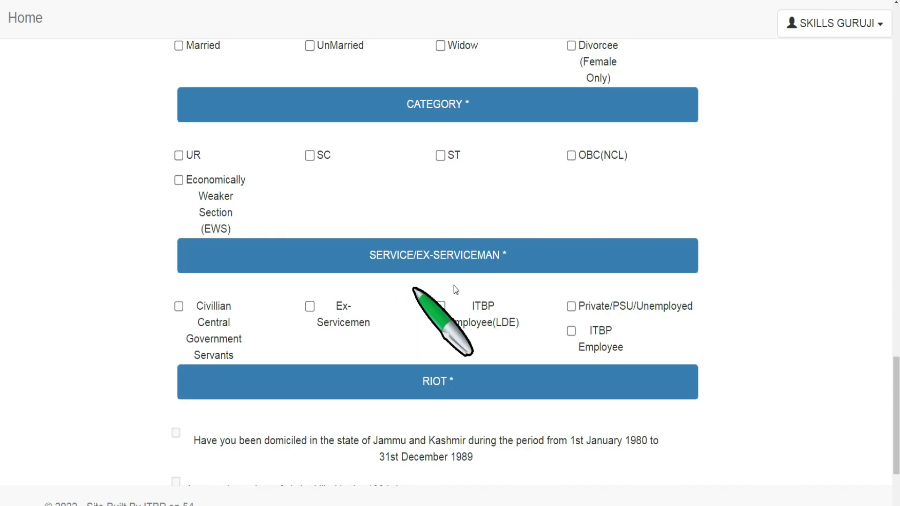
{"action": "scroll", "coordinate": [488, 286], "scroll_direction": "down", "scroll_amount": 1}
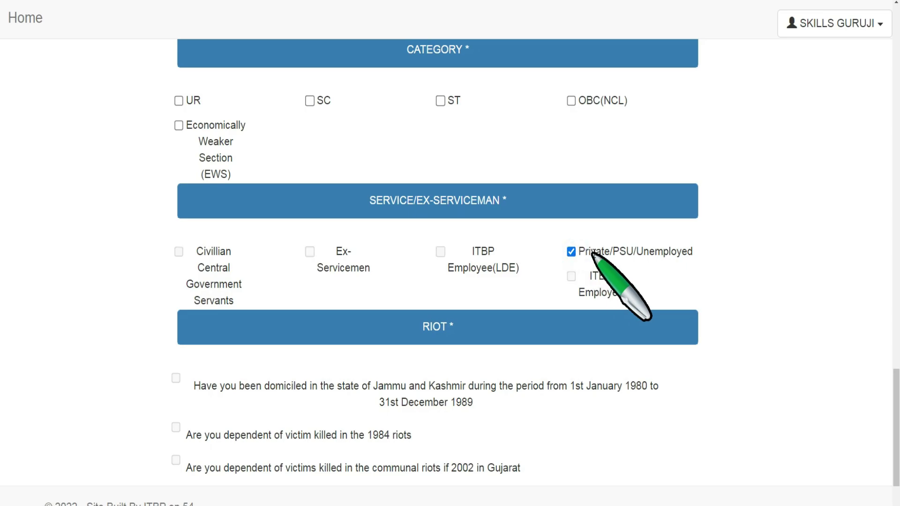
{"action": "scroll", "coordinate": [593, 253], "scroll_direction": "down", "scroll_amount": 3}
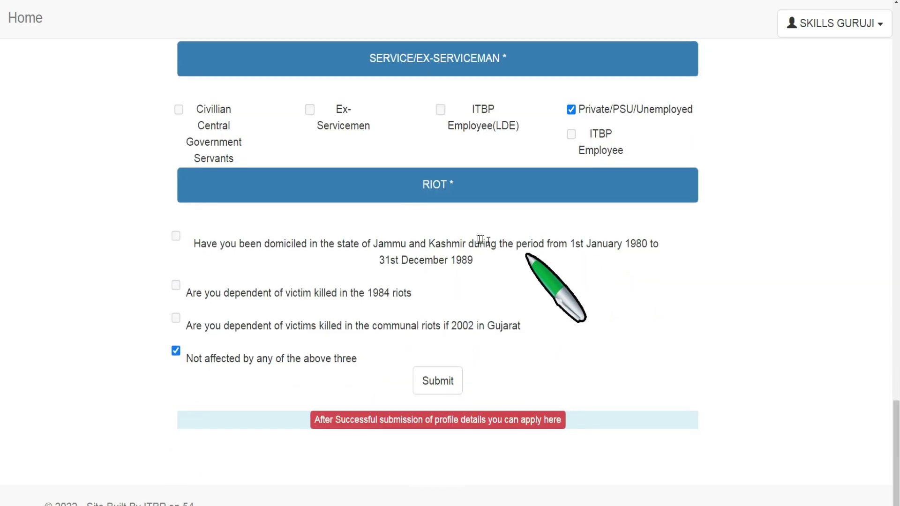
{"action": "left_click", "coordinate": [176, 351]}
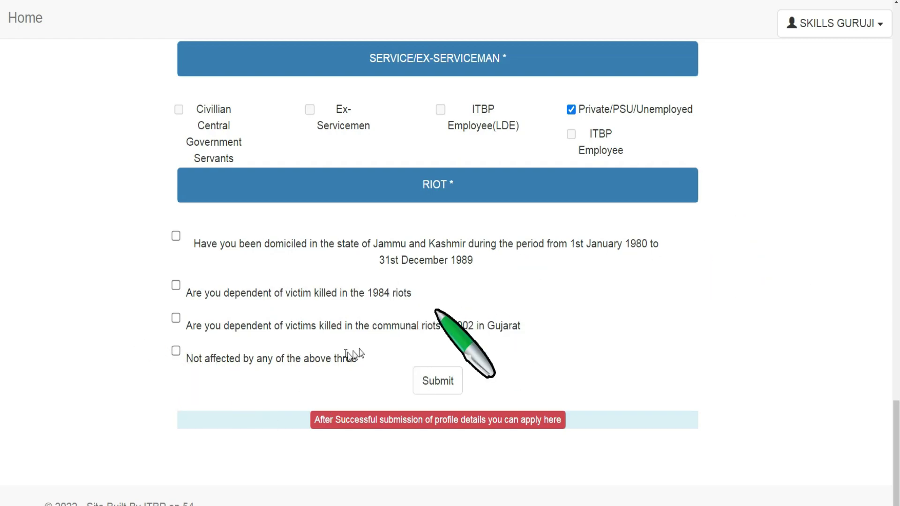
{"action": "left_click", "coordinate": [177, 351]}
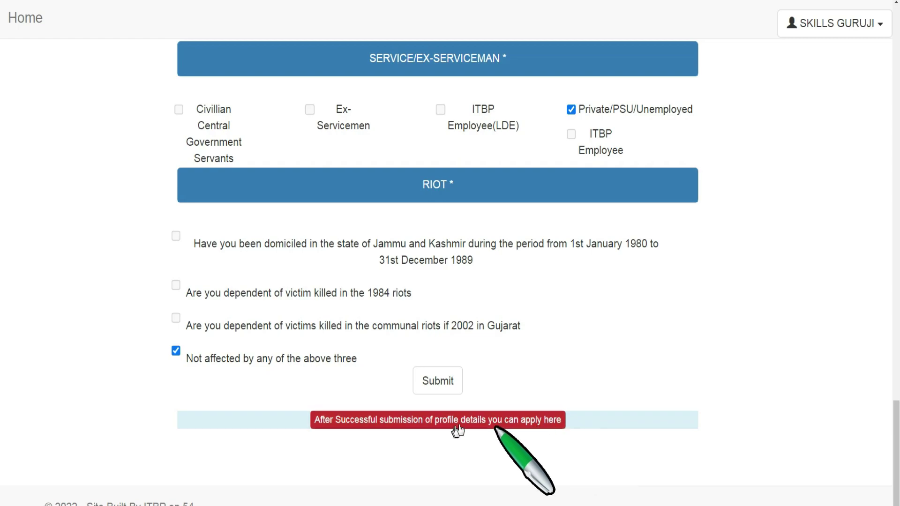
{"action": "left_click", "coordinate": [627, 378]}
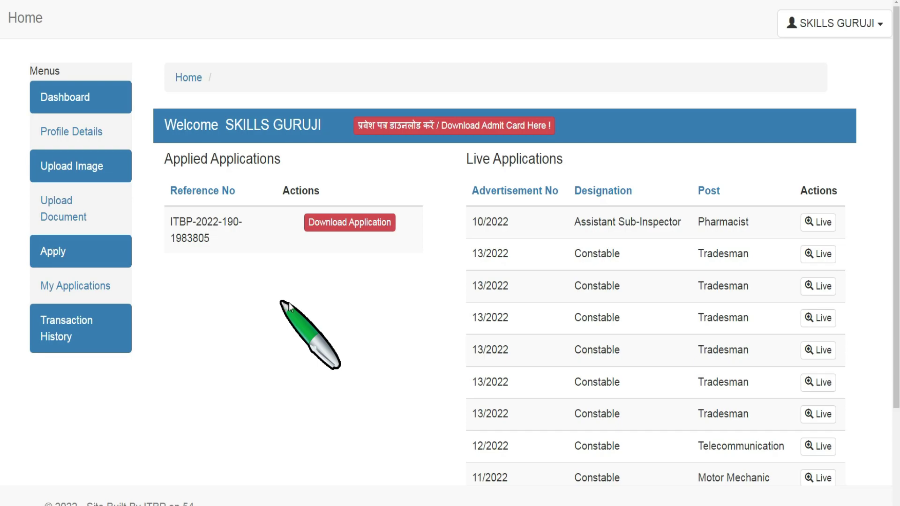
Open the image upload page, review the photo and signature file size requirements, and accept the declaration that the uploaded images are correct.
{"action": "left_click", "coordinate": [81, 173]}
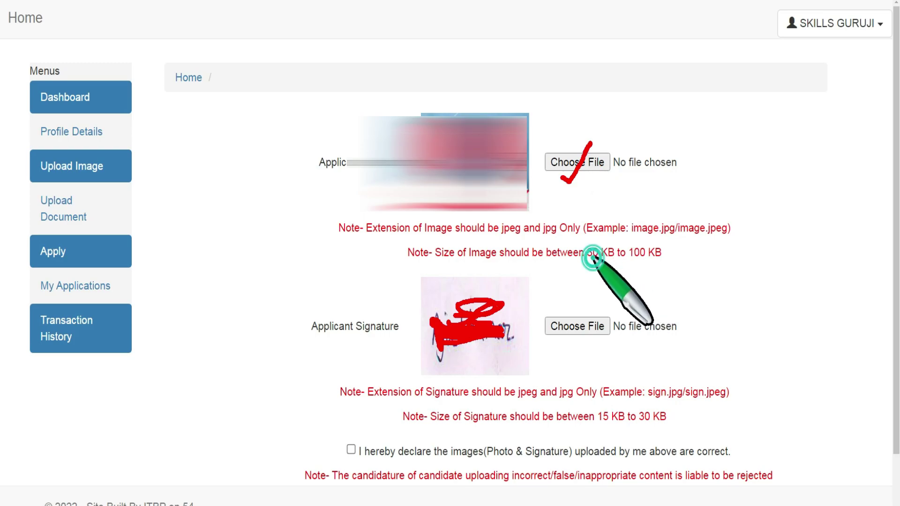
{"action": "left_click_drag", "start_coordinate": [591, 258], "coordinate": [651, 260]}
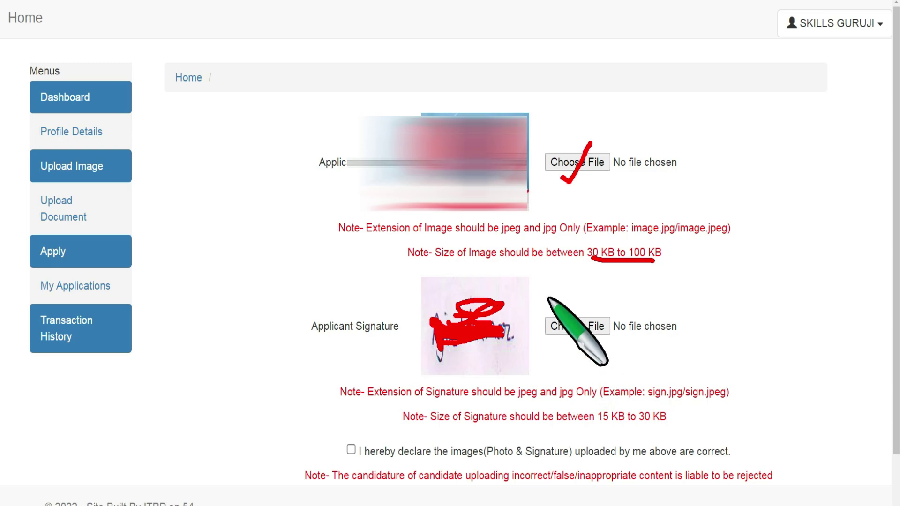
{"action": "left_click_drag", "start_coordinate": [548, 300], "coordinate": [576, 288]}
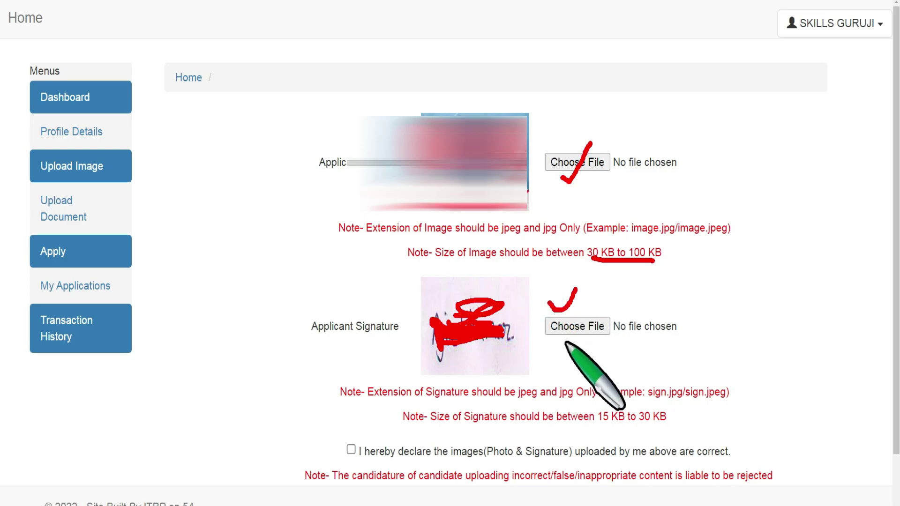
{"action": "left_click_drag", "start_coordinate": [586, 341], "coordinate": [628, 337]}
{"action": "left_click_drag", "start_coordinate": [597, 429], "coordinate": [654, 425]}
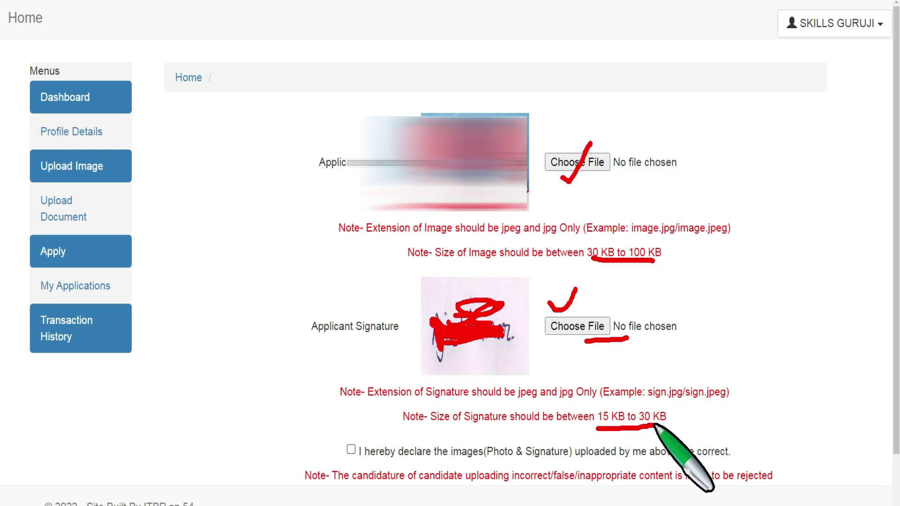
{"action": "left_click", "coordinate": [351, 449]}
{"action": "scroll", "coordinate": [458, 402], "scroll_direction": "down", "scroll_amount": 2}
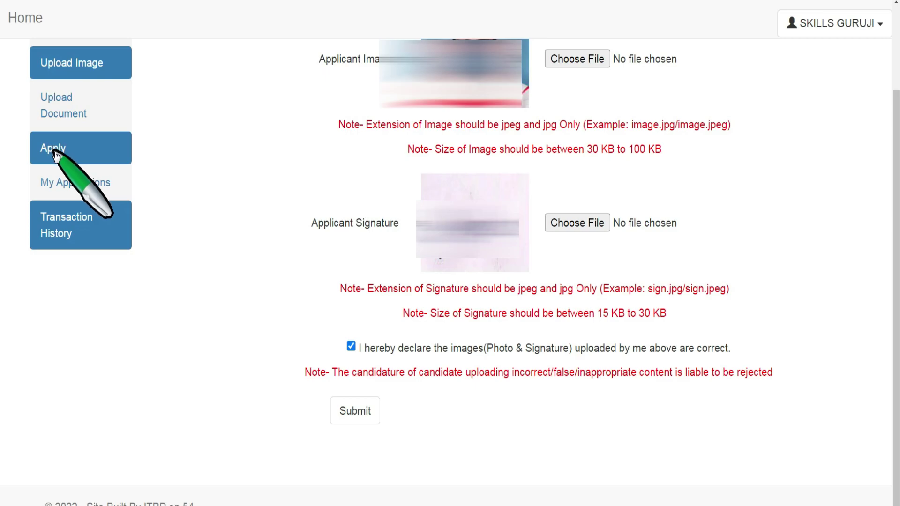
Open the qualification update for the Tradesman Barber post from the application list and set the educational qualification to 10th Pass (high school/ssc/sslc).
{"action": "left_click", "coordinate": [89, 158]}
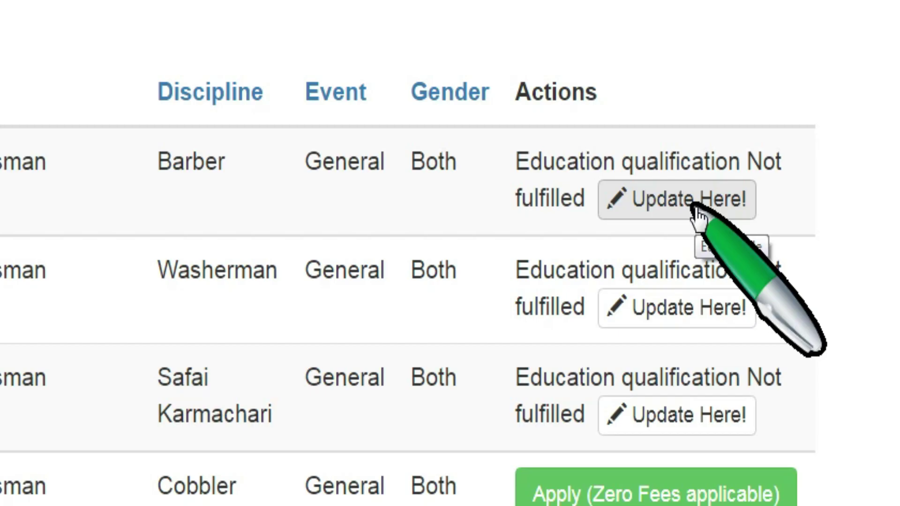
{"action": "left_click", "coordinate": [696, 213]}
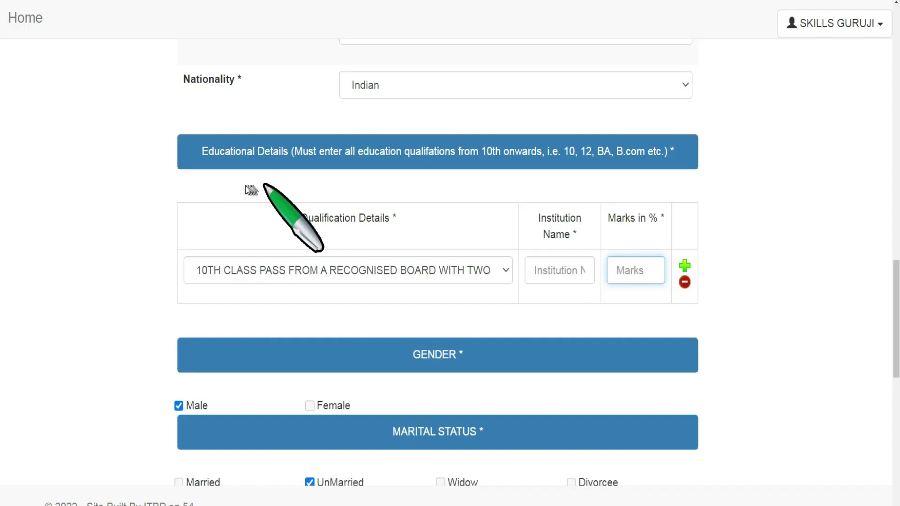
{"action": "left_click", "coordinate": [321, 277]}
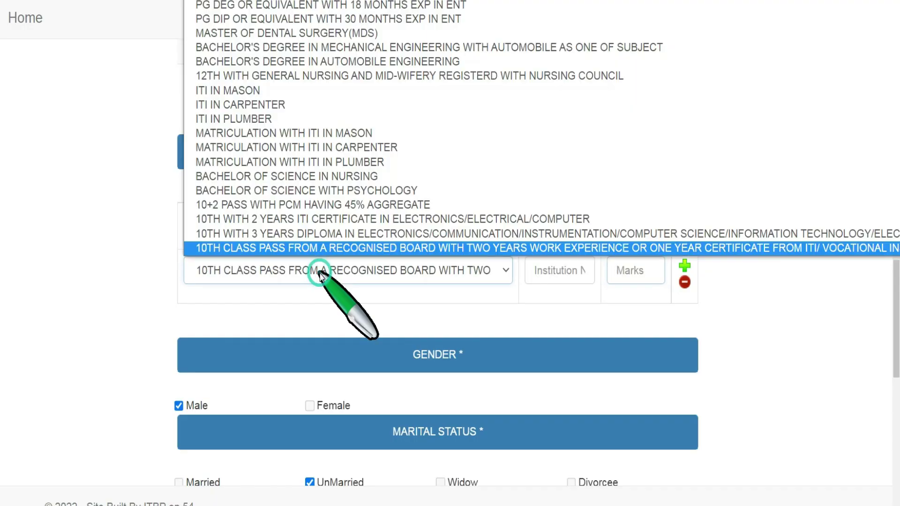
{"action": "scroll", "coordinate": [302, 149], "scroll_direction": "up", "scroll_amount": 20}
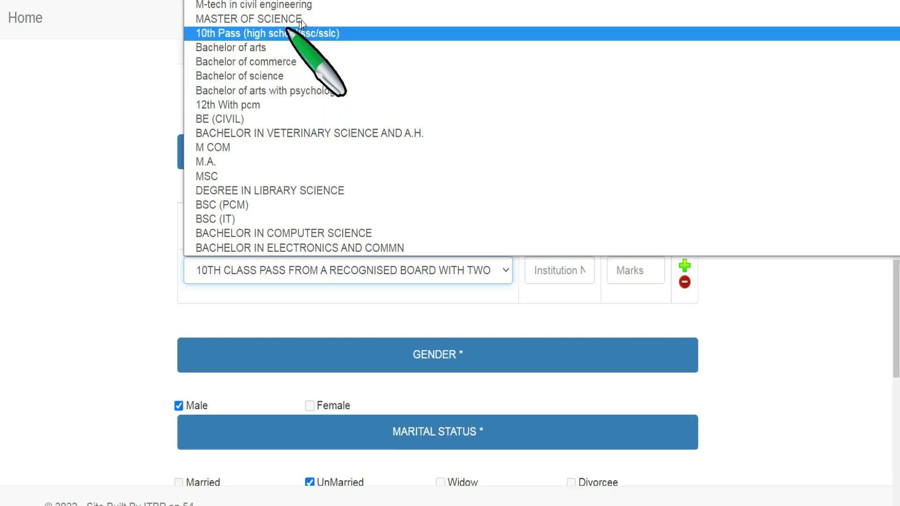
{"action": "scroll", "coordinate": [312, 110], "scroll_direction": "down", "scroll_amount": 3}
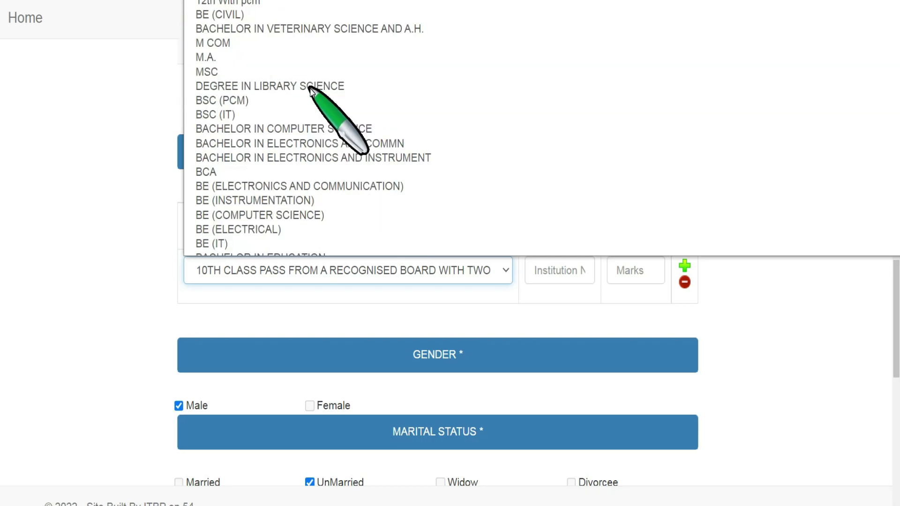
{"action": "scroll", "coordinate": [312, 110], "scroll_direction": "up", "scroll_amount": 3}
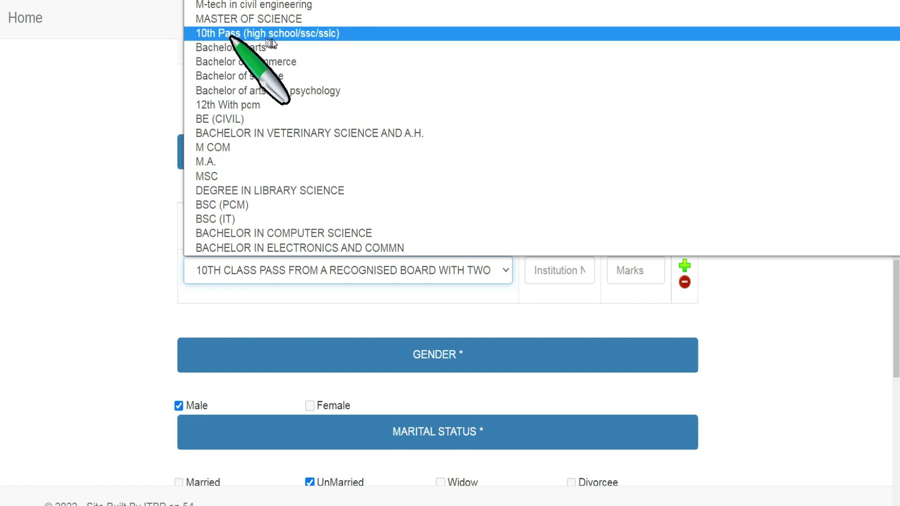
{"action": "left_click", "coordinate": [323, 34]}
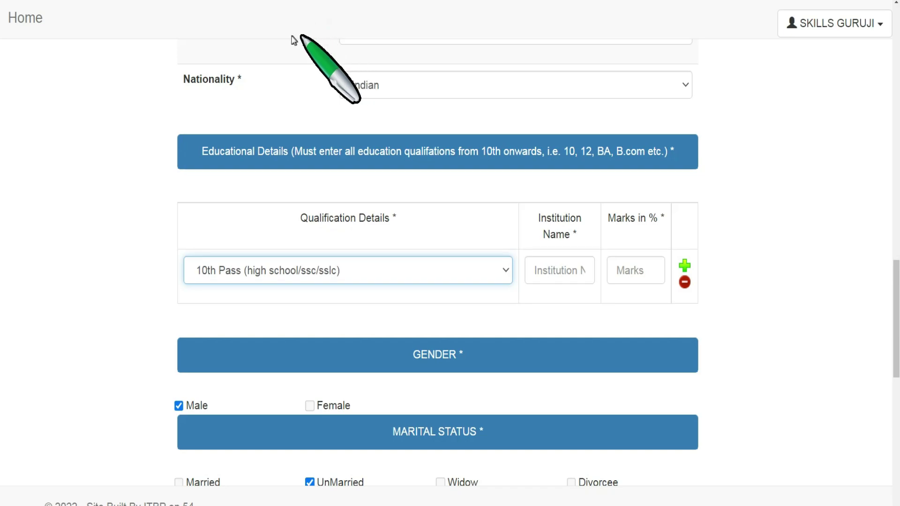
{"action": "left_click", "coordinate": [553, 260]}
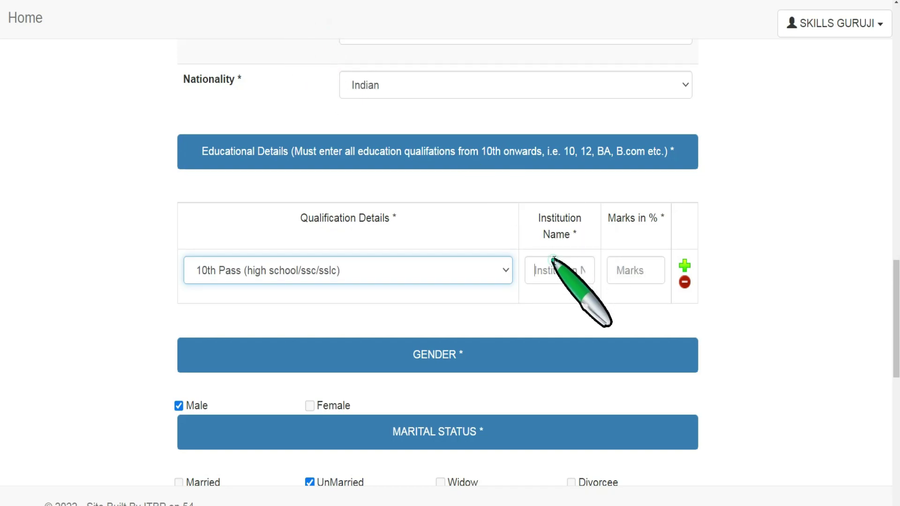
{"action": "left_click", "coordinate": [637, 270]}
{"action": "left_click", "coordinate": [566, 270]}
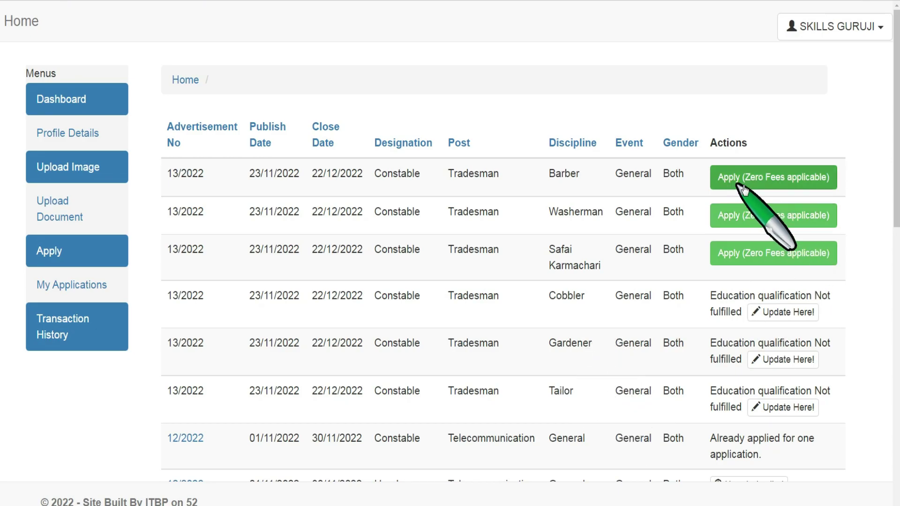
Start the zero-fee application for Constable Tradesman Barber under advertisement 13/2022, read the declaration, agree to it and continue.
{"action": "left_click", "coordinate": [766, 184]}
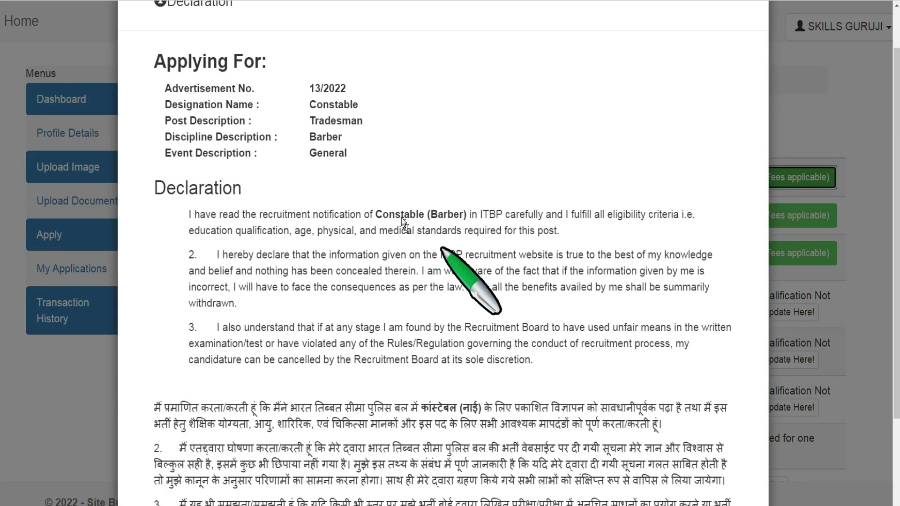
{"action": "scroll", "coordinate": [339, 197], "scroll_direction": "up", "scroll_amount": 1}
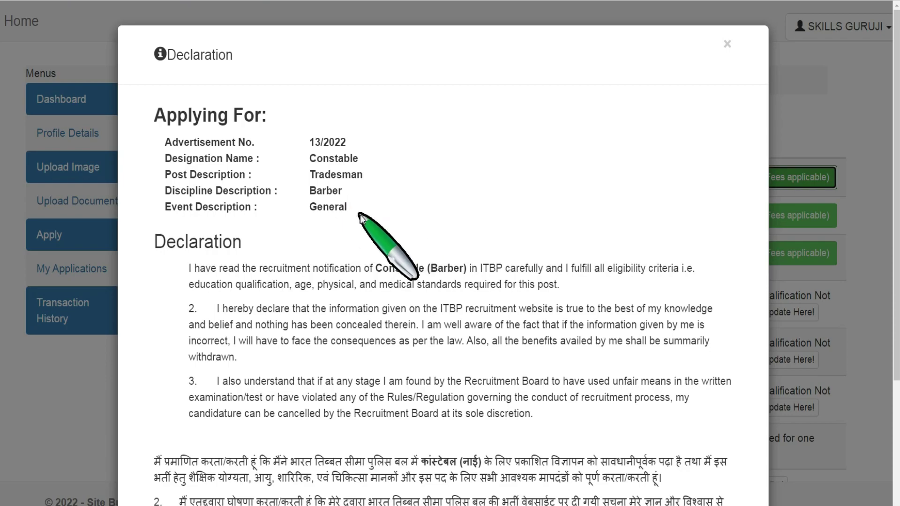
{"action": "scroll", "coordinate": [356, 211], "scroll_direction": "down", "scroll_amount": 4}
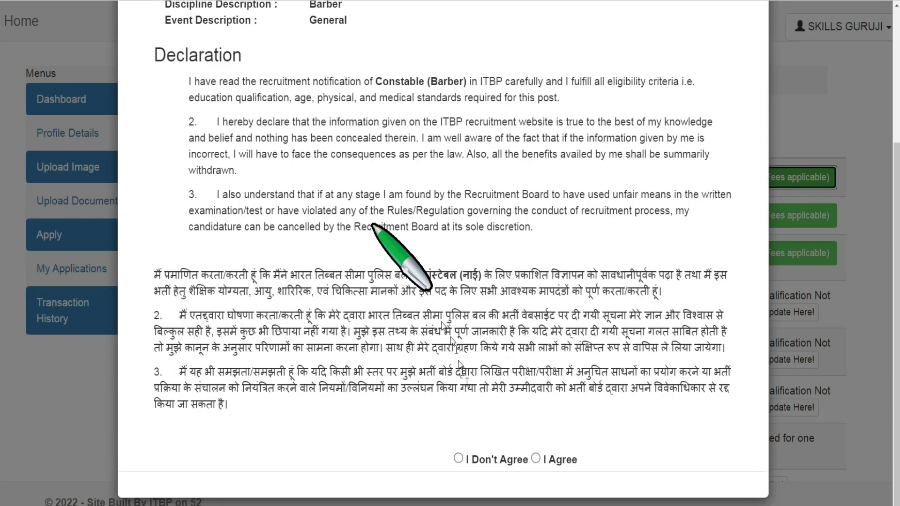
{"action": "left_click", "coordinate": [535, 459]}
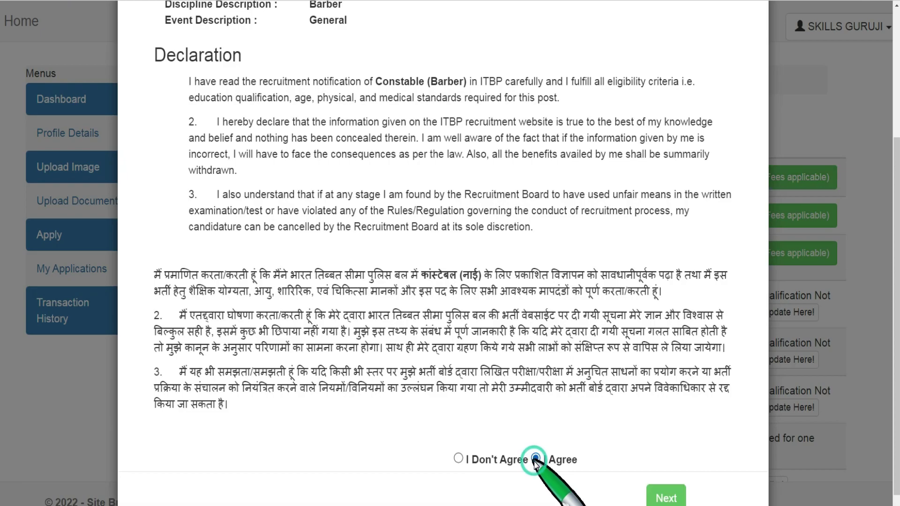
{"action": "left_click", "coordinate": [666, 497]}
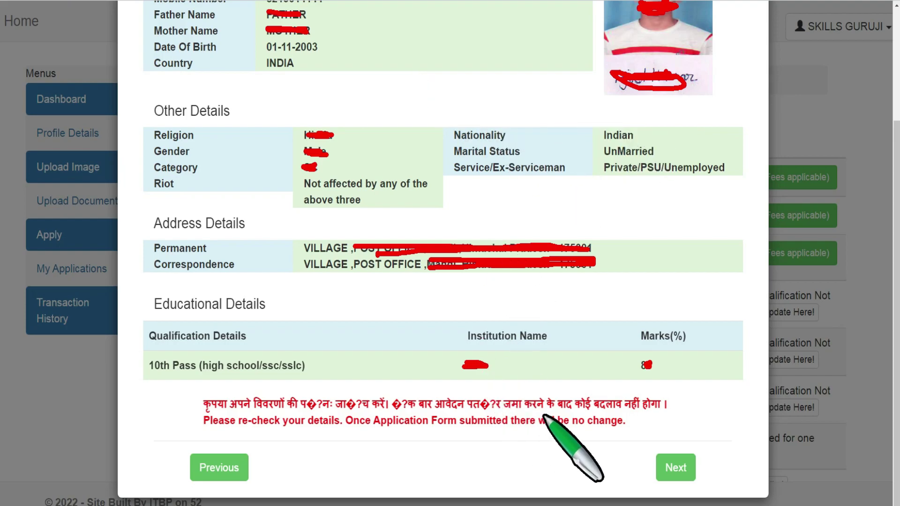
Continue past the applicant details review, agree to the fee exemption for the Barber post and submit the application.
{"action": "mouse_move", "coordinate": [699, 447]}
{"action": "left_mouse_down"}
{"action": "mouse_move", "coordinate": [675, 433]}
{"action": "mouse_move", "coordinate": [643, 483]}
{"action": "mouse_move", "coordinate": [707, 464]}
{"action": "mouse_move", "coordinate": [693, 451]}
{"action": "left_mouse_up"}
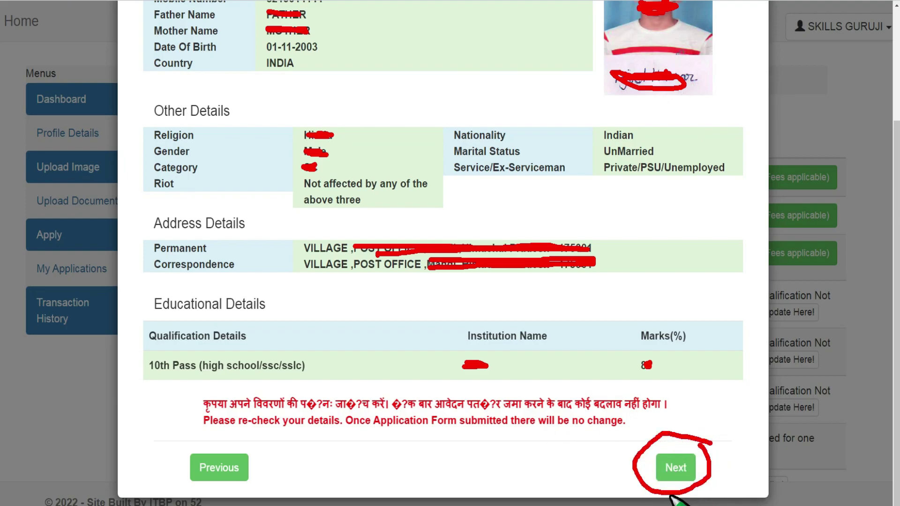
{"action": "left_click", "coordinate": [675, 471]}
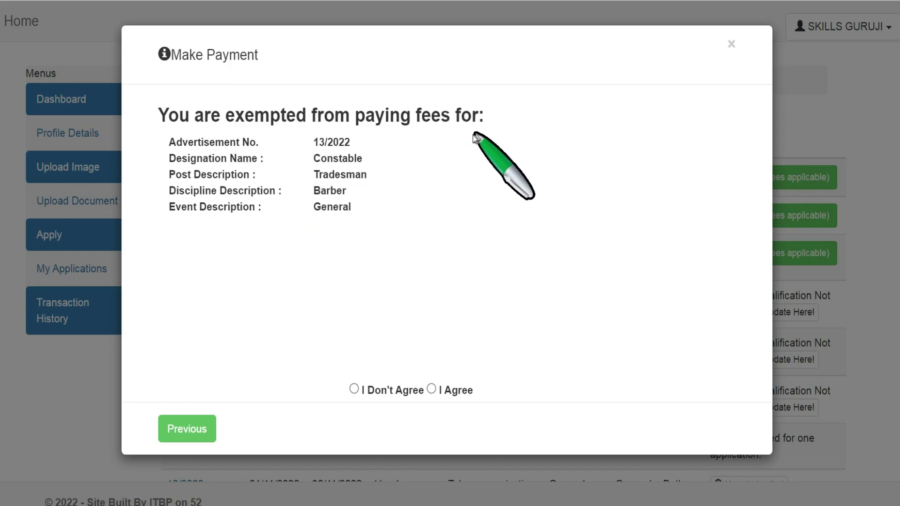
{"action": "left_click", "coordinate": [431, 389]}
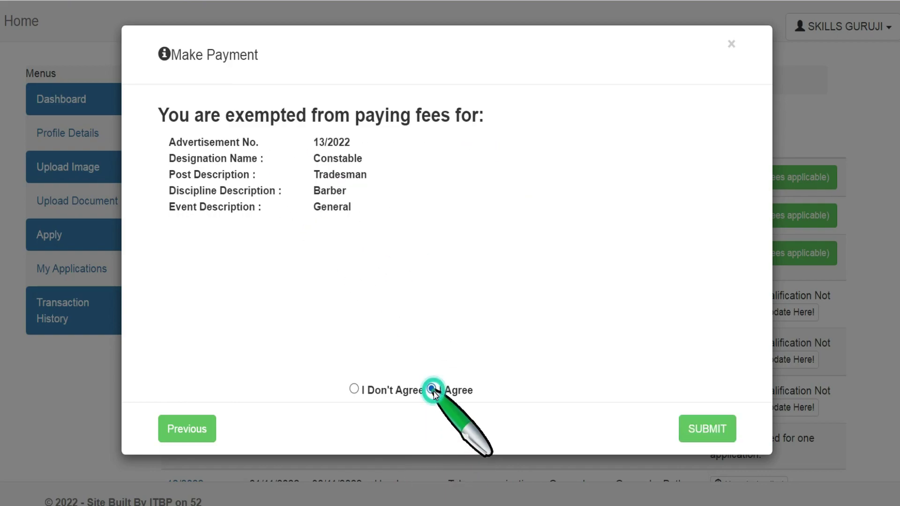
{"action": "left_click", "coordinate": [720, 436]}
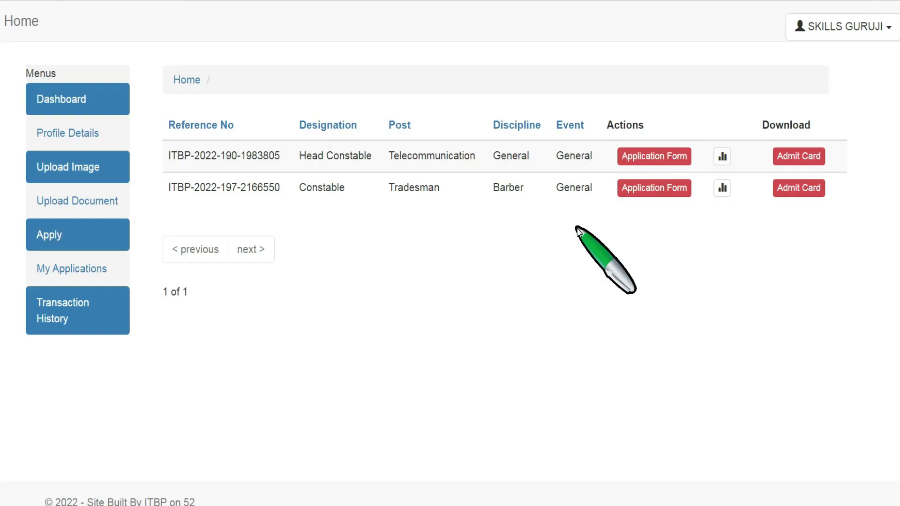